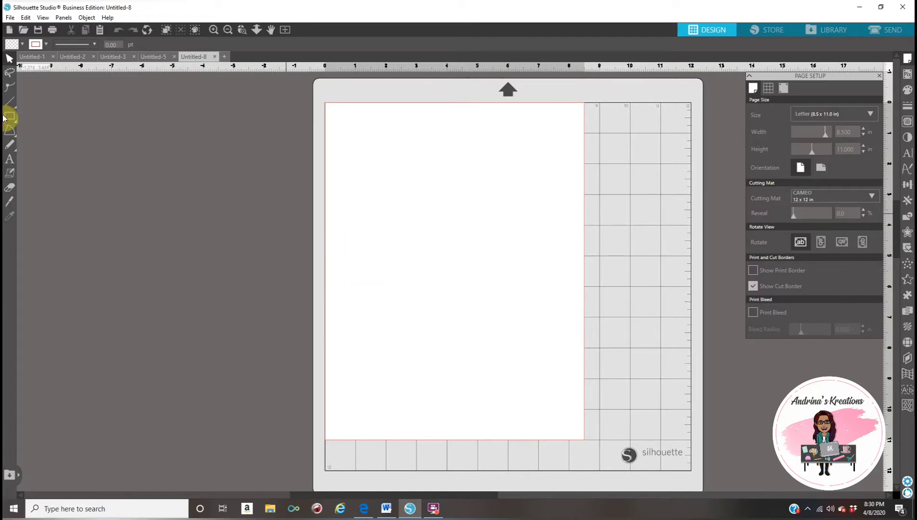
Step: Draw a rectangle about 4.3 in wide and 5 in high on the page
mouse_move(9, 130)
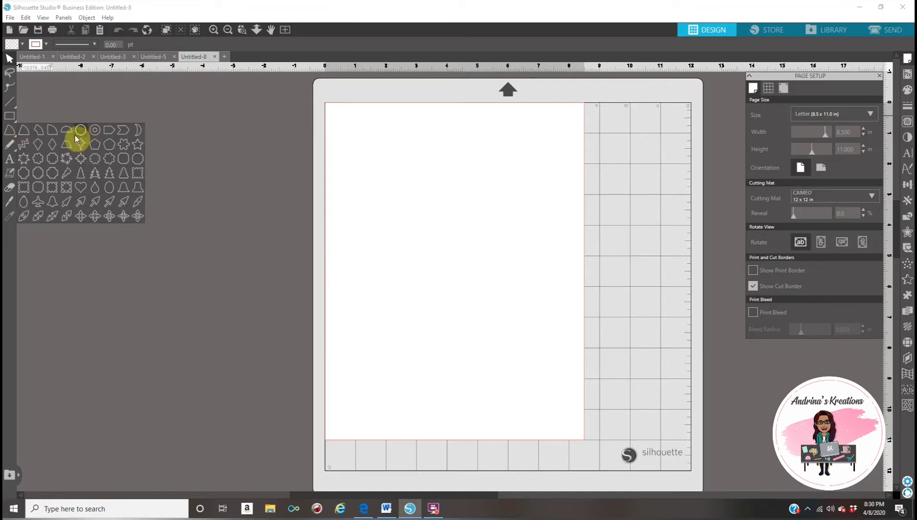
click(9, 116)
mouse_move(375, 172)
mouse_down()
mouse_move(477, 279)
mouse_move(506, 326)
mouse_up()
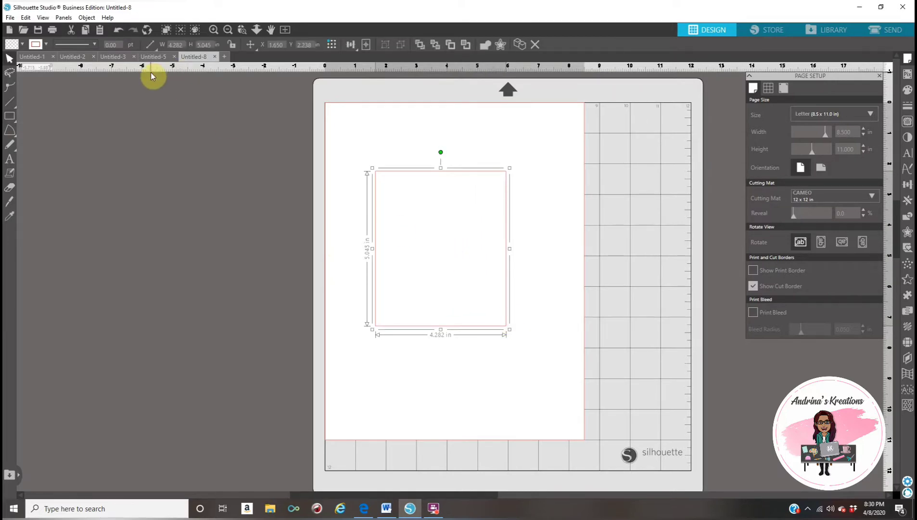
Step: Resize the rectangle to 8.5 in wide by 8.5 in high and move it to span the page's width
click(178, 44)
text(8.500)
key(Return)
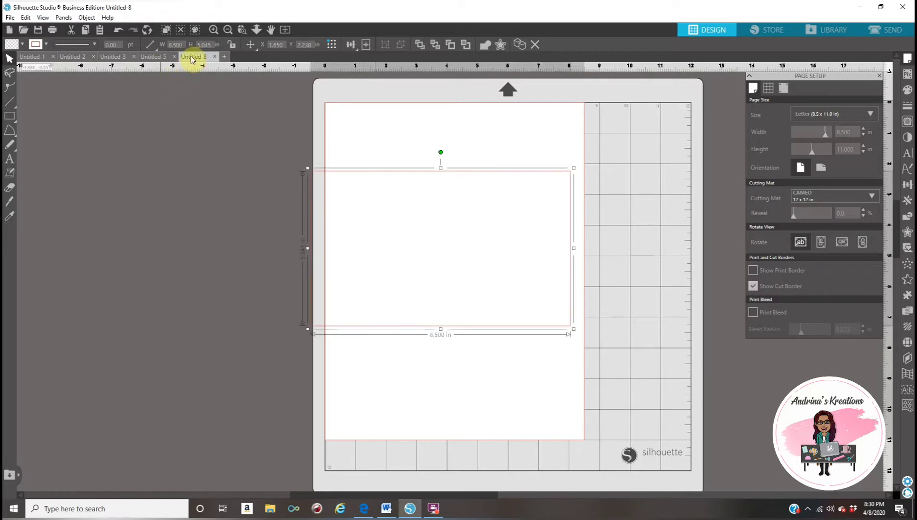
drag(212, 43, 191, 68)
text(8.5)
key(Return)
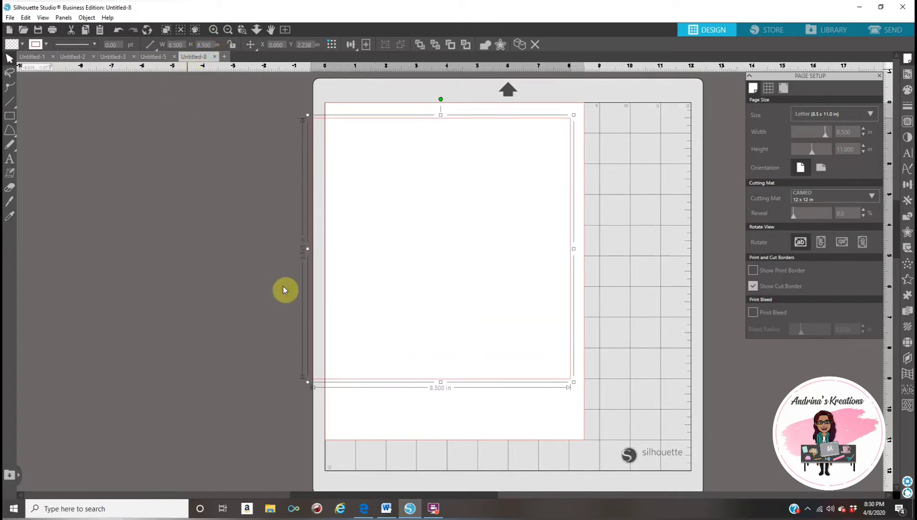
mouse_move(571, 265)
mouse_down()
mouse_move(592, 280)
mouse_move(585, 275)
mouse_up()
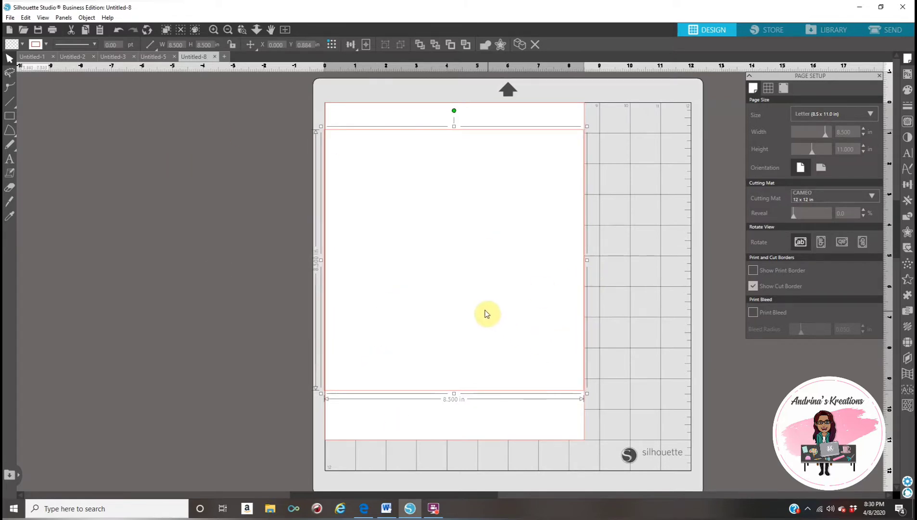
click(241, 286)
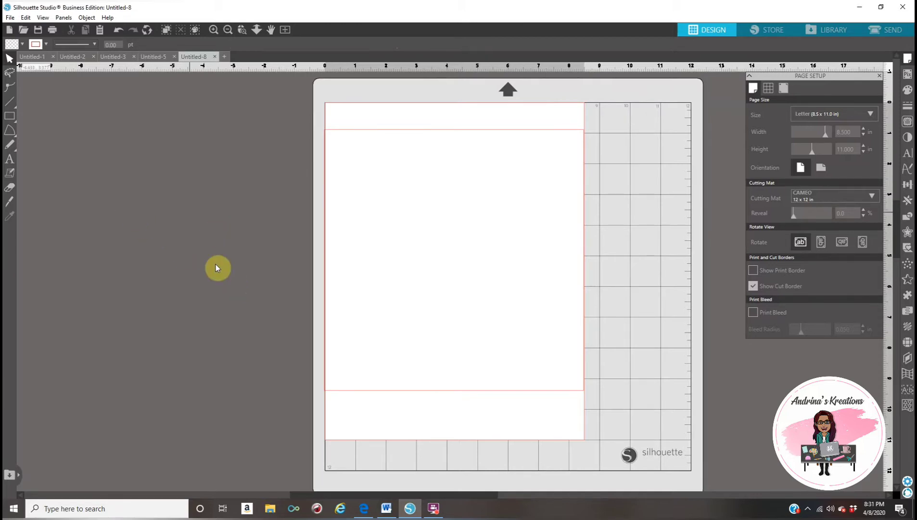
Step: Switch to the browser, return to the "trolls logo png" image results and view the large plain orange Trolls logo
click(370, 510)
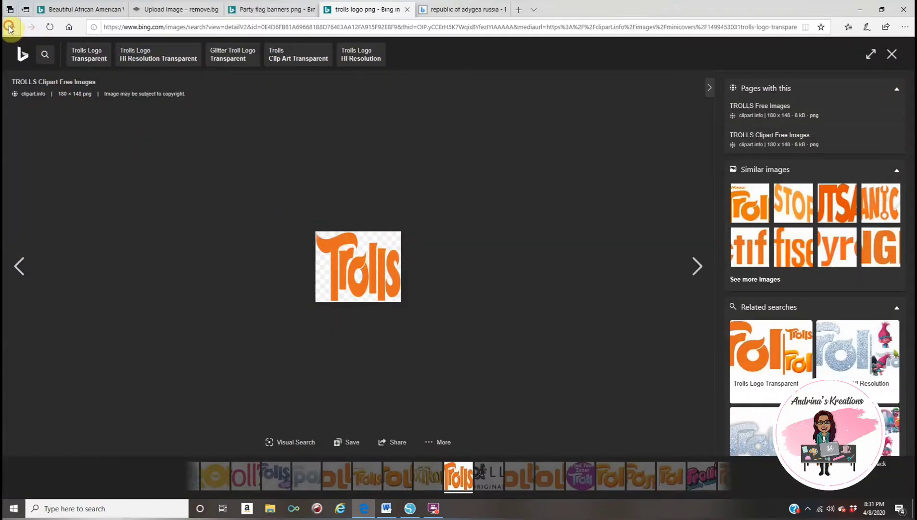
click(10, 28)
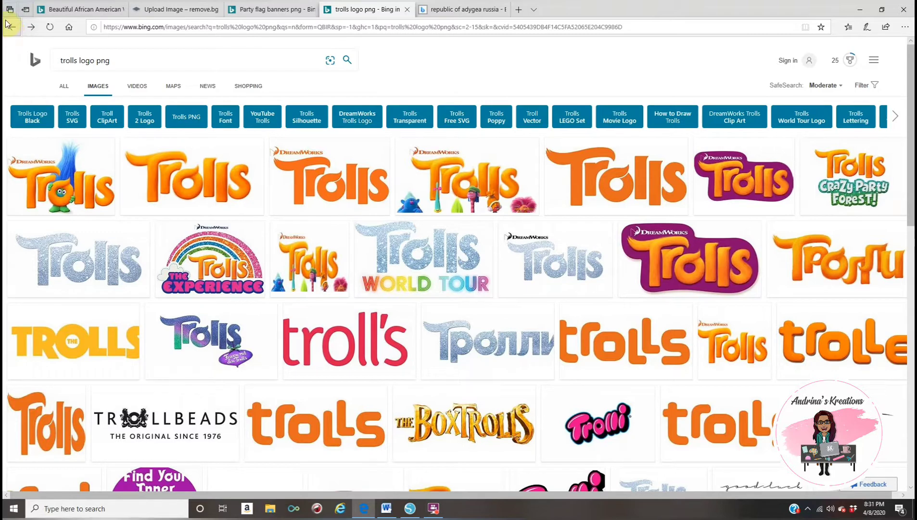
click(199, 189)
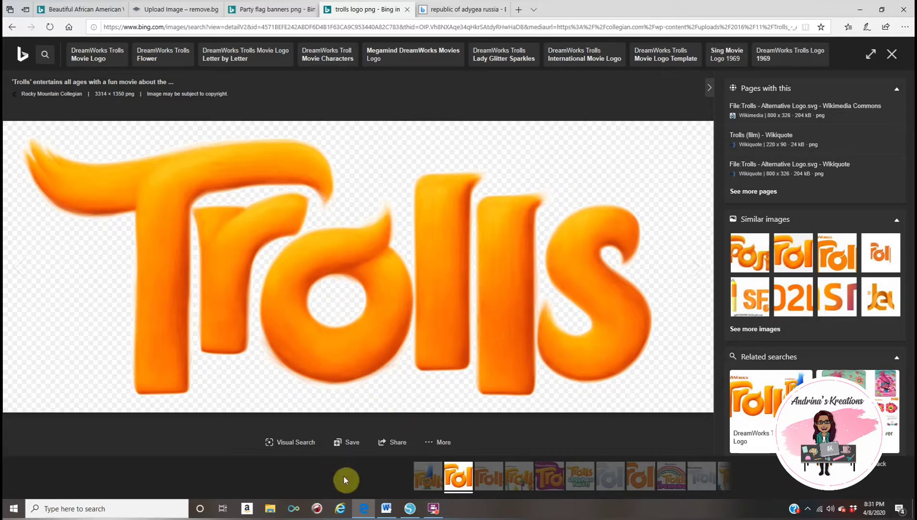
Step: Switch back to Silhouette Studio and merge the poppy_1 image from the trolls folder into the design
click(410, 509)
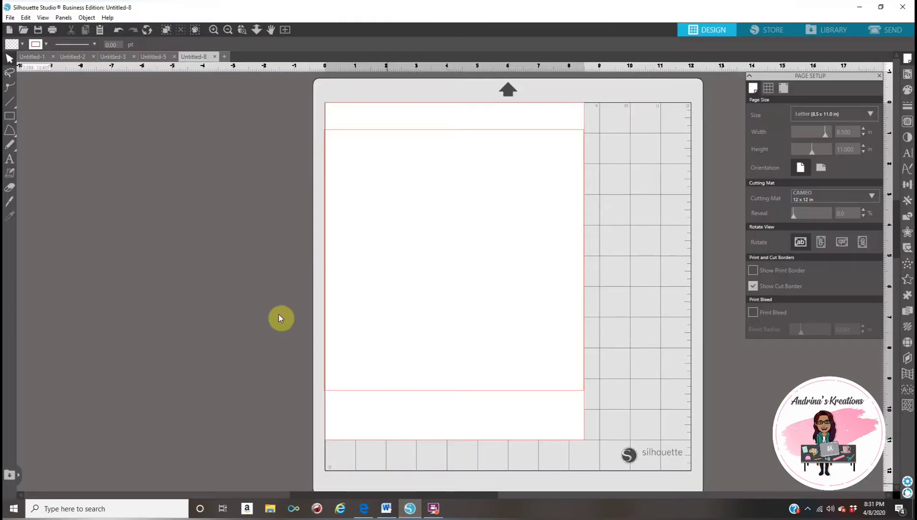
click(10, 18)
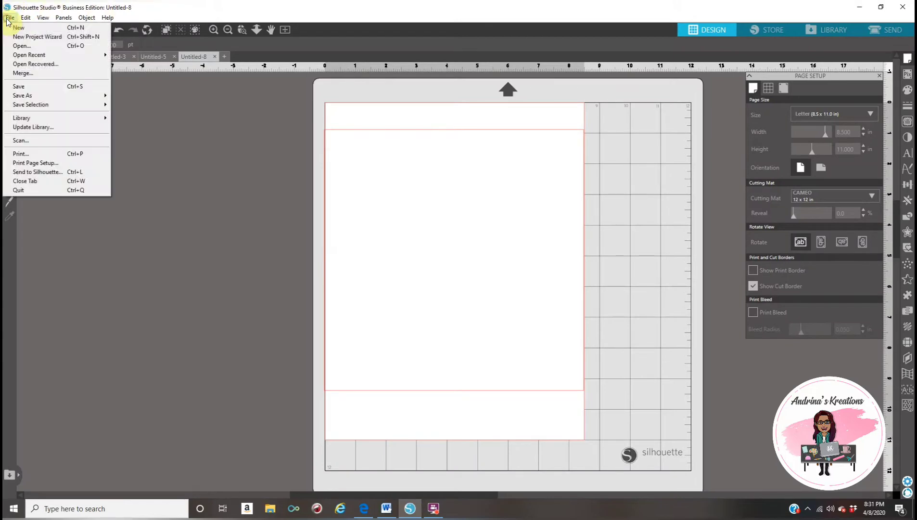
click(23, 74)
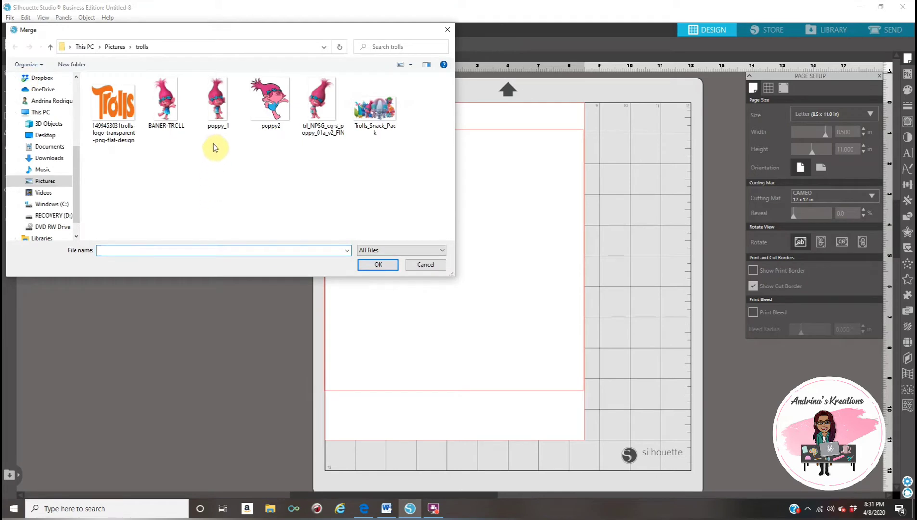
click(217, 102)
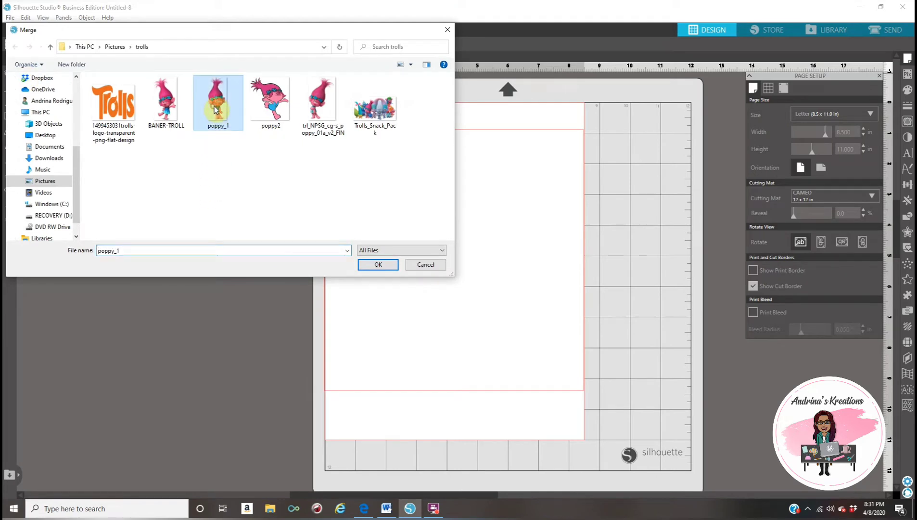
click(378, 265)
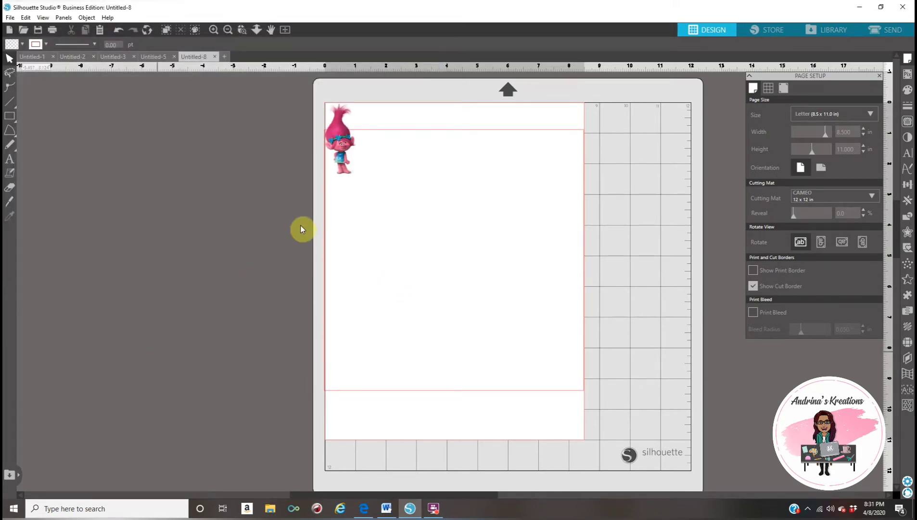
Step: Enlarge the Poppy image to about 2.9 × 6.6 in and position it inside the square
click(391, 238)
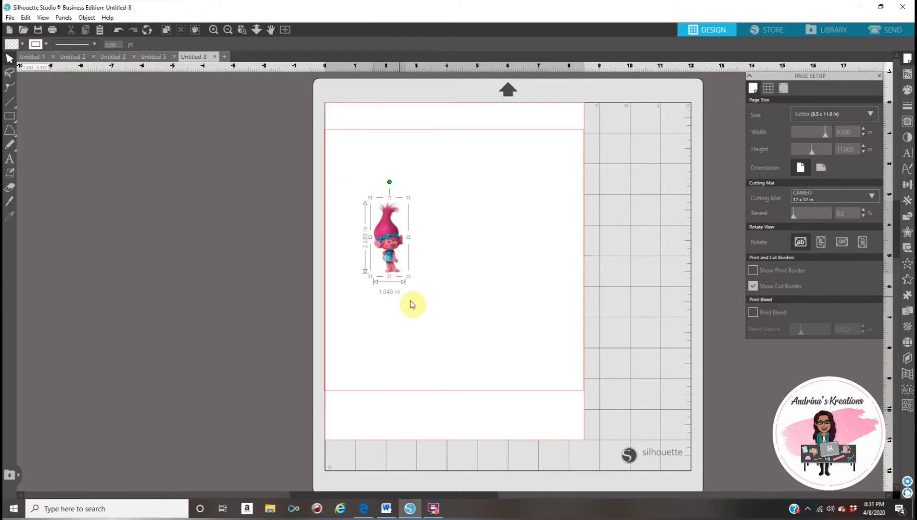
drag(408, 277, 523, 386)
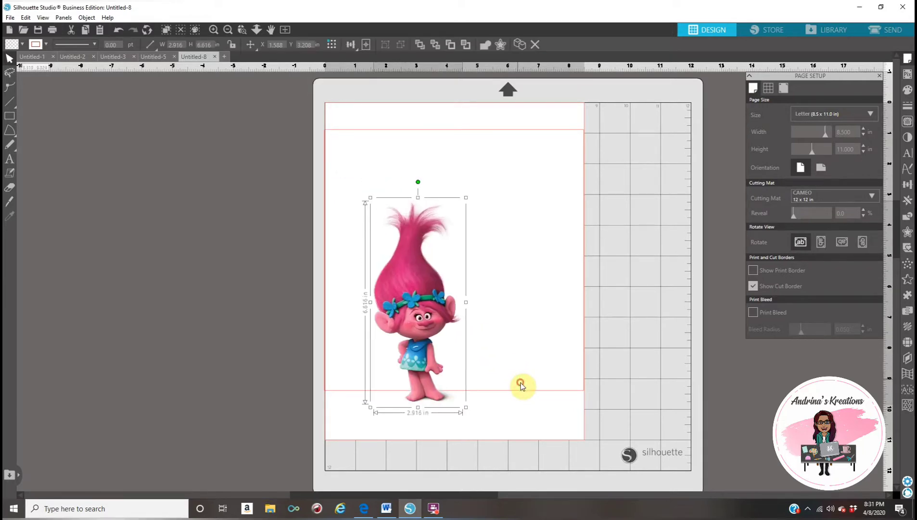
drag(430, 315, 451, 247)
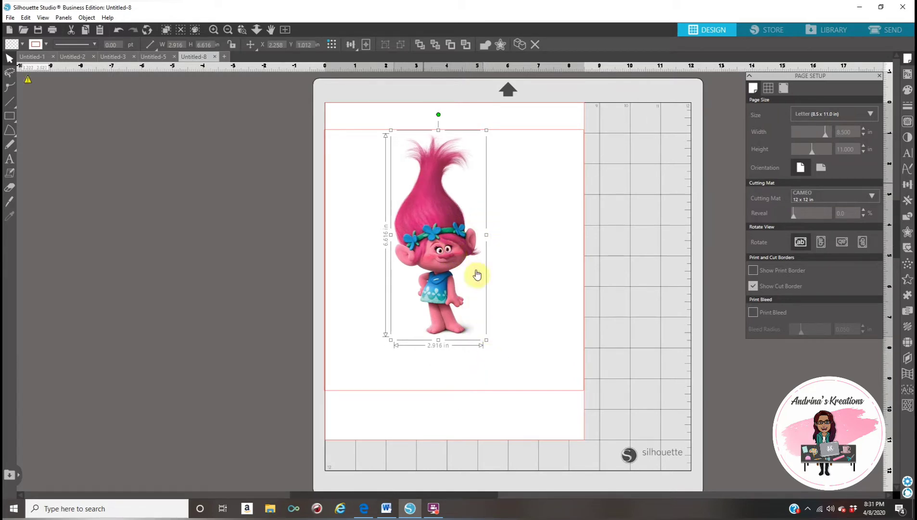
drag(440, 247, 455, 298)
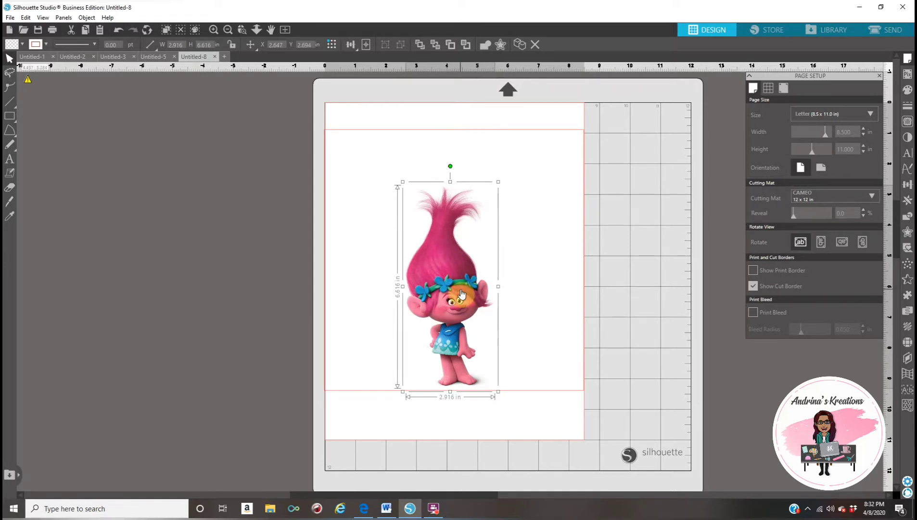
drag(461, 293, 478, 252)
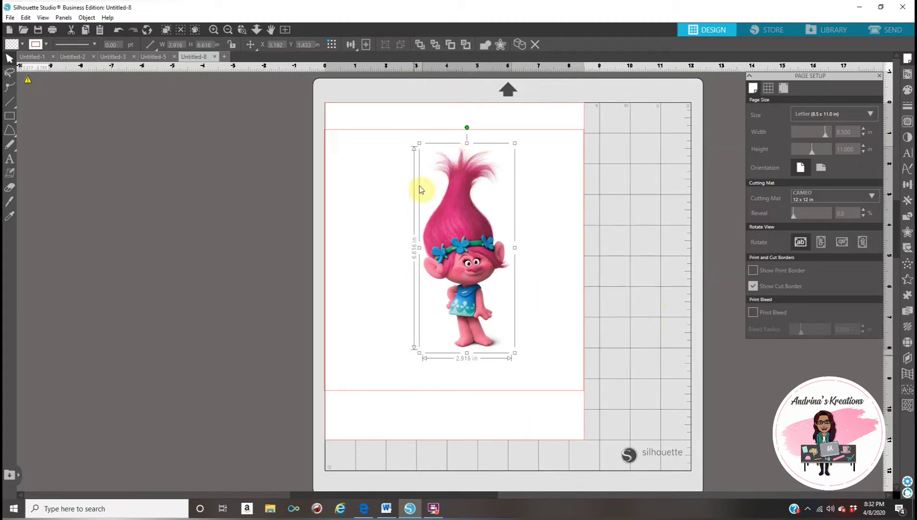
Step: Move the large square off the page and preview the Poppy image's cut lines with the Cut option
drag(543, 131, 107, 148)
drag(466, 236, 478, 267)
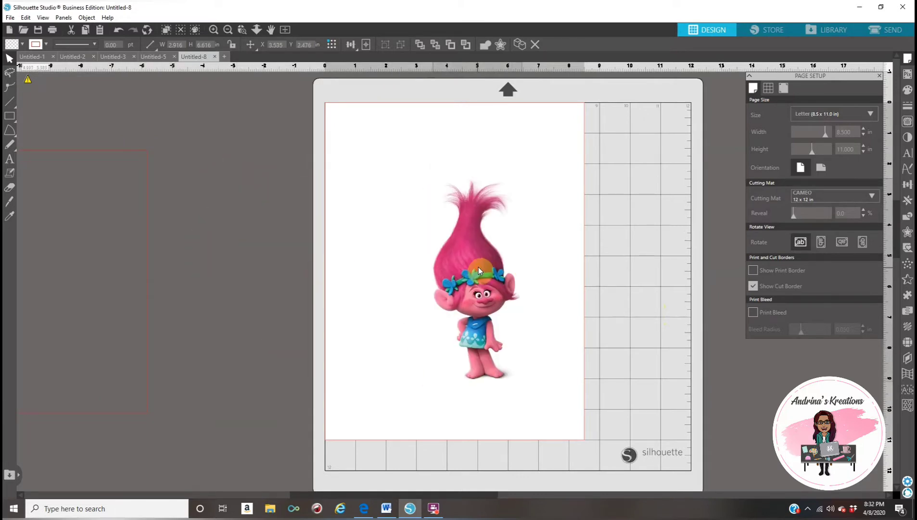
click(891, 31)
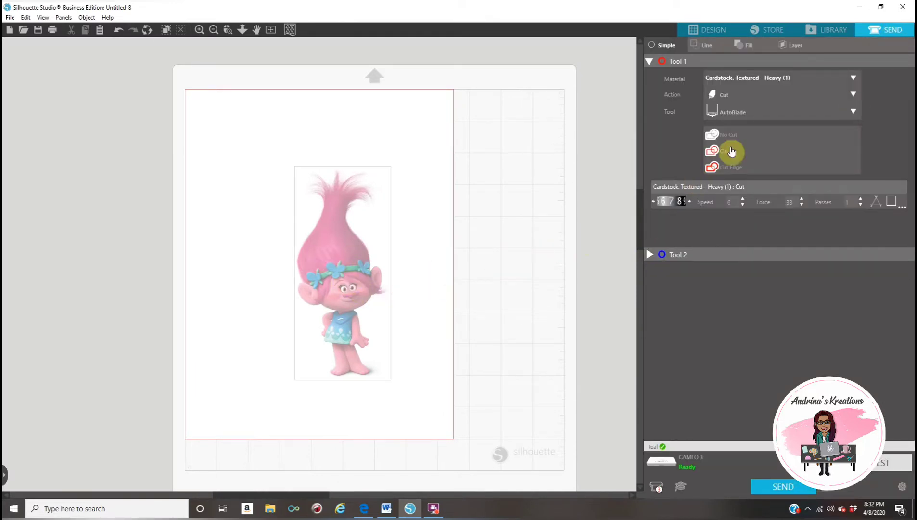
click(745, 158)
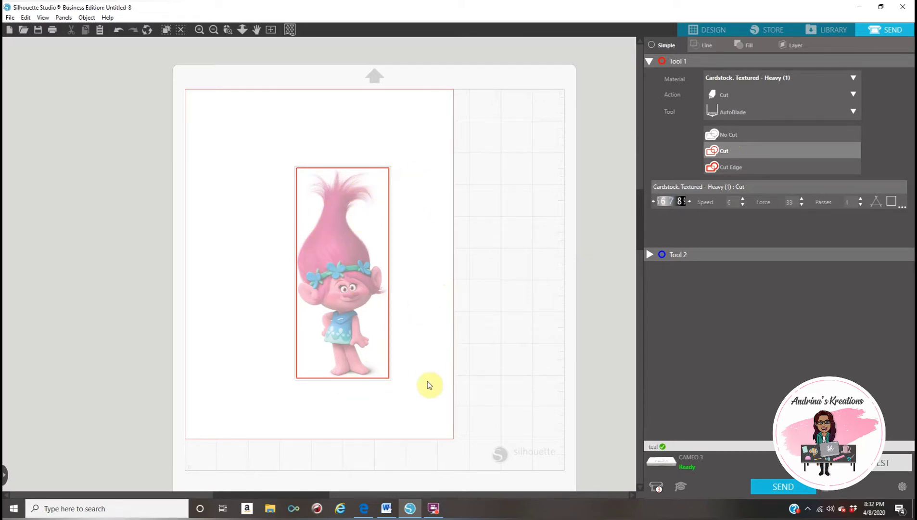
Step: Return to the design, move the Poppy image off the page and bring the large square back onto it
click(700, 29)
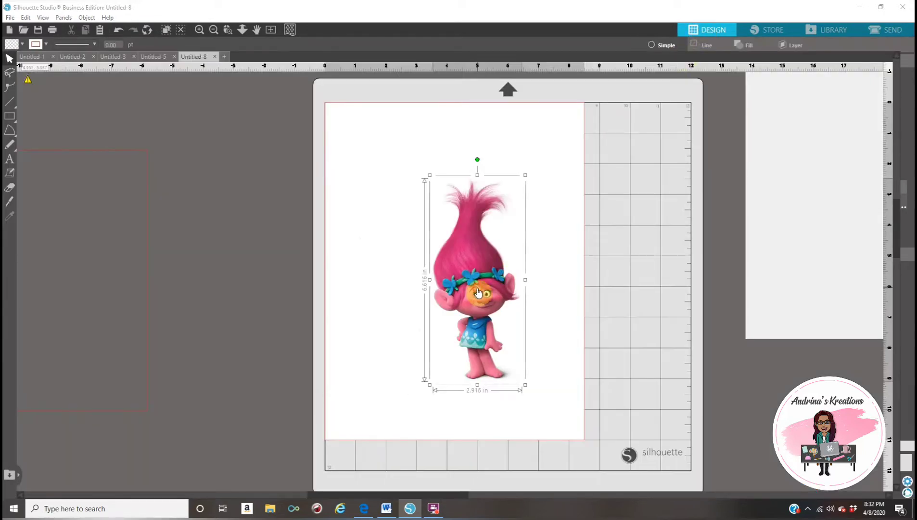
drag(478, 293, 236, 286)
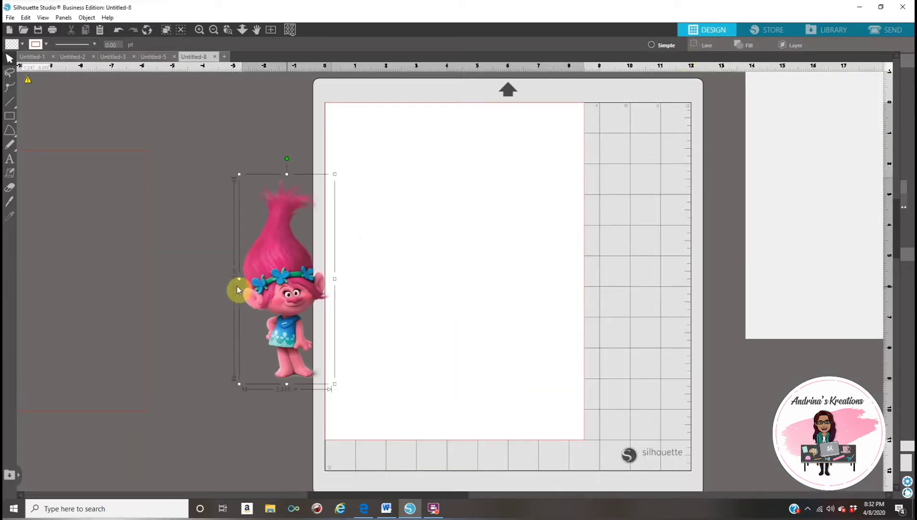
drag(118, 157, 555, 139)
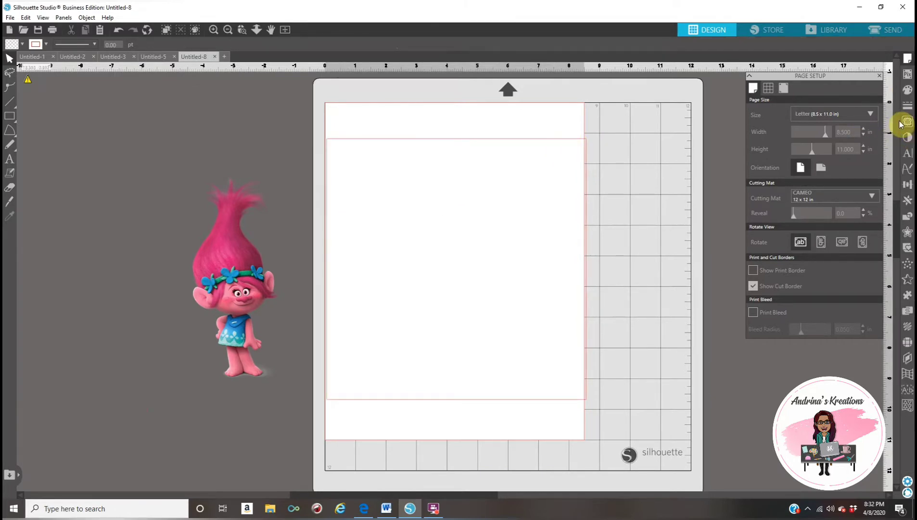
Step: Trace and detach the Poppy image using a trace area around the whole figure and a 95% threshold
click(905, 121)
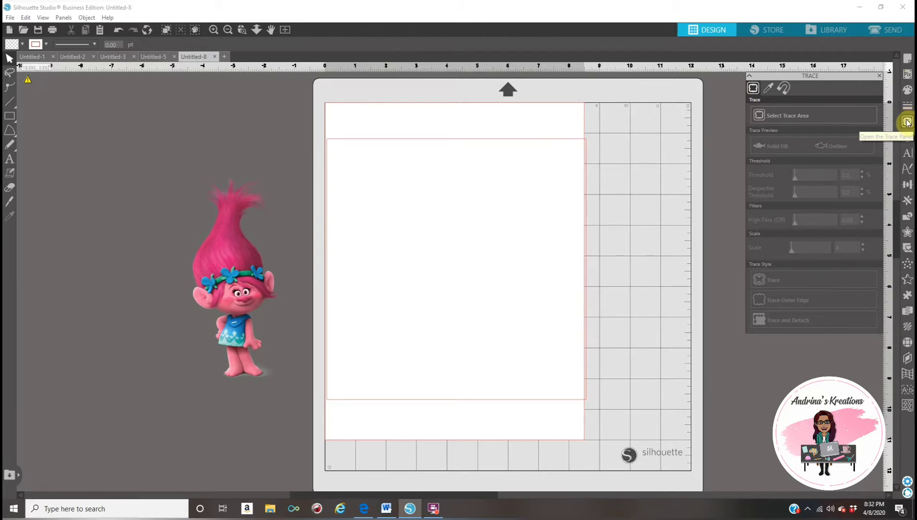
click(770, 117)
mouse_move(180, 164)
mouse_down()
mouse_move(233, 198)
mouse_move(299, 437)
mouse_up()
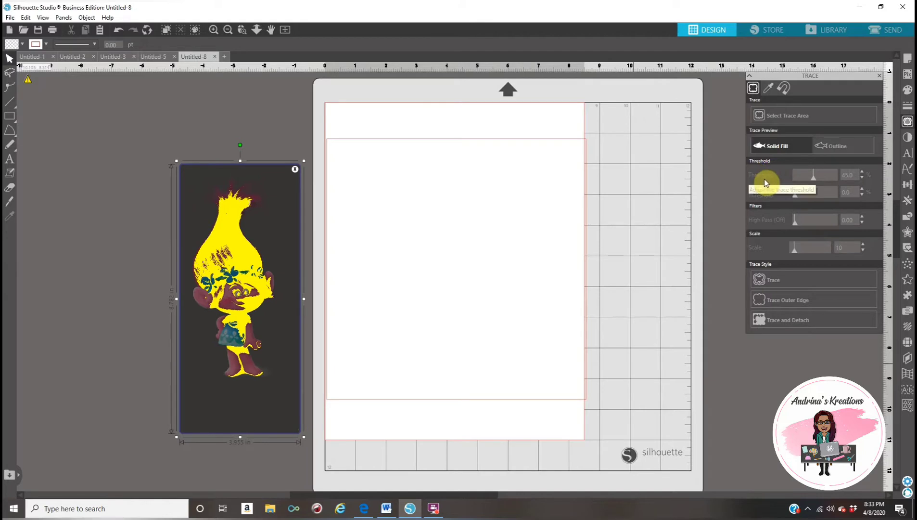
click(830, 176)
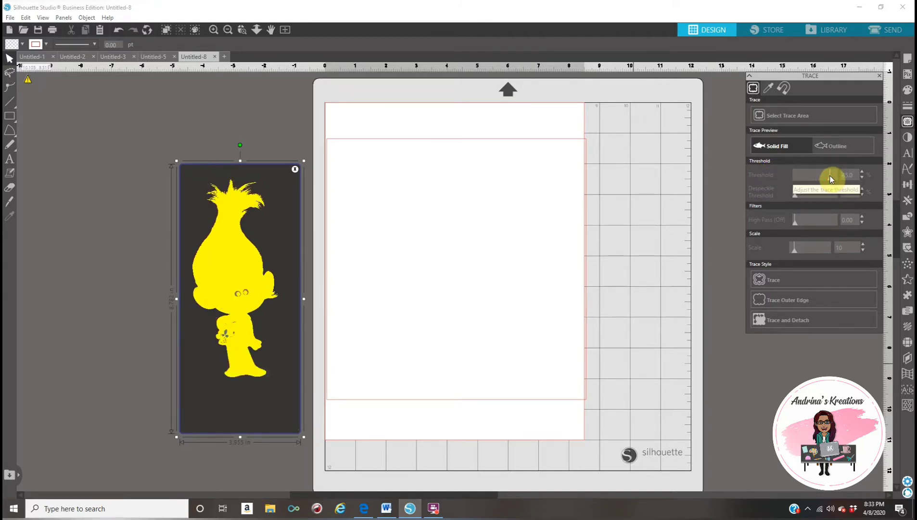
click(834, 174)
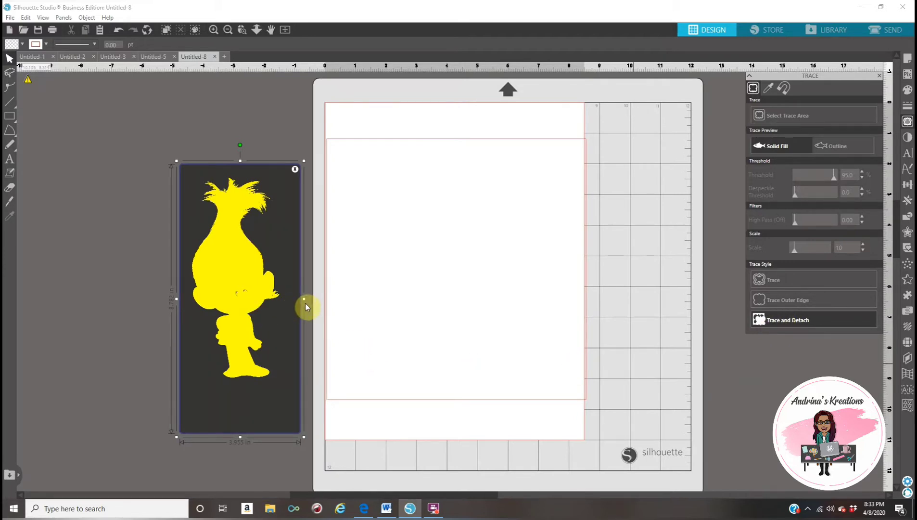
click(797, 321)
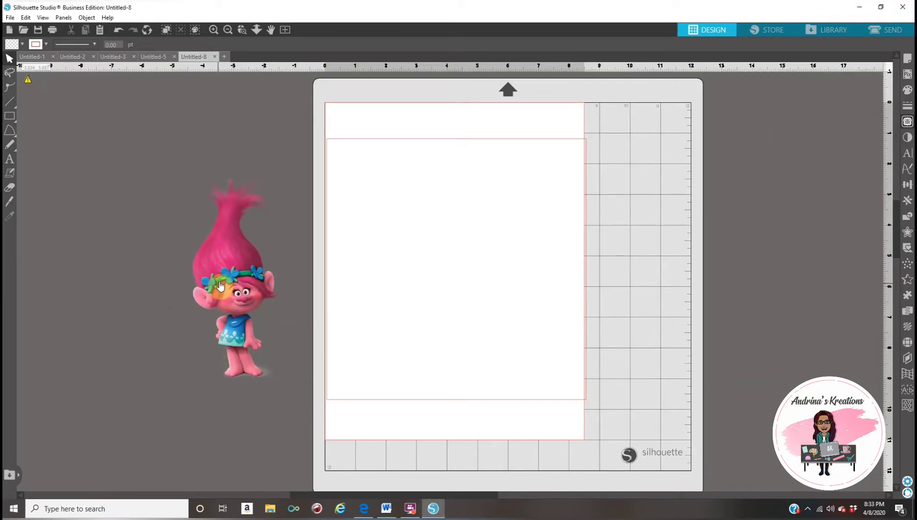
Step: Move the detached Poppy figure into the square on the page and delete the leftover background fragments
drag(226, 294, 366, 302)
drag(426, 278, 506, 260)
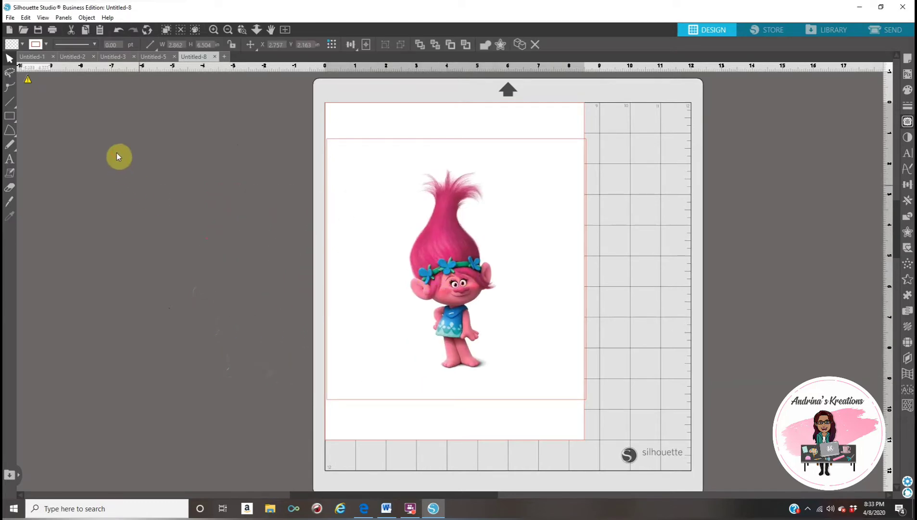
click(190, 191)
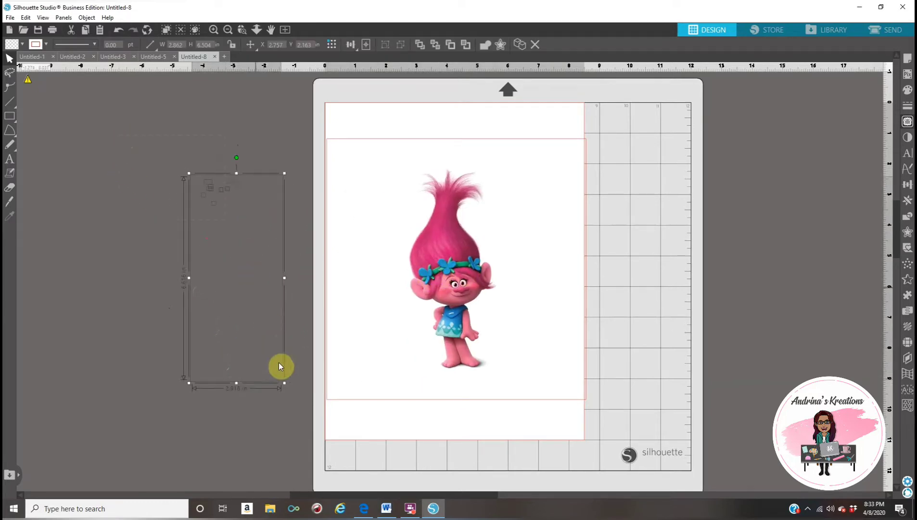
click(306, 449)
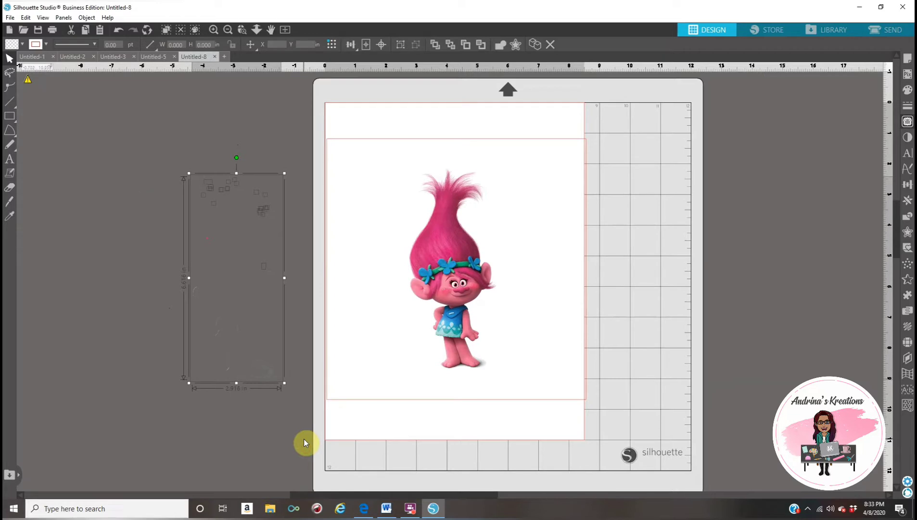
click(304, 439)
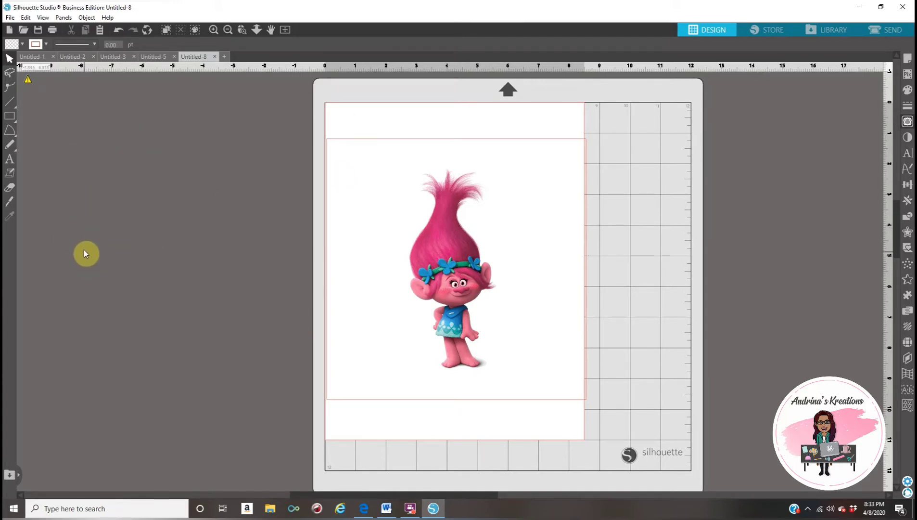
Step: Preview the cut lines around the traced Poppy figure in the Send view
click(464, 281)
click(892, 30)
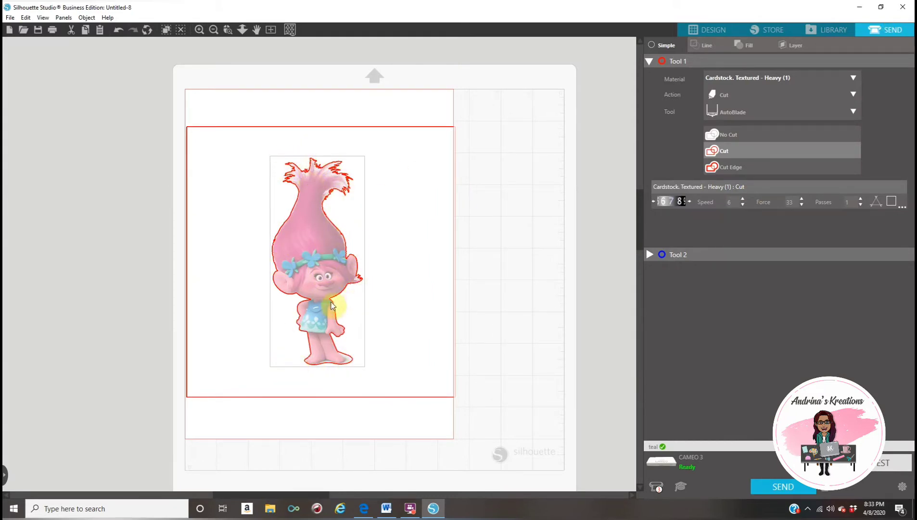
Step: Return to the design and move the Poppy figure to the right half of the square
click(707, 30)
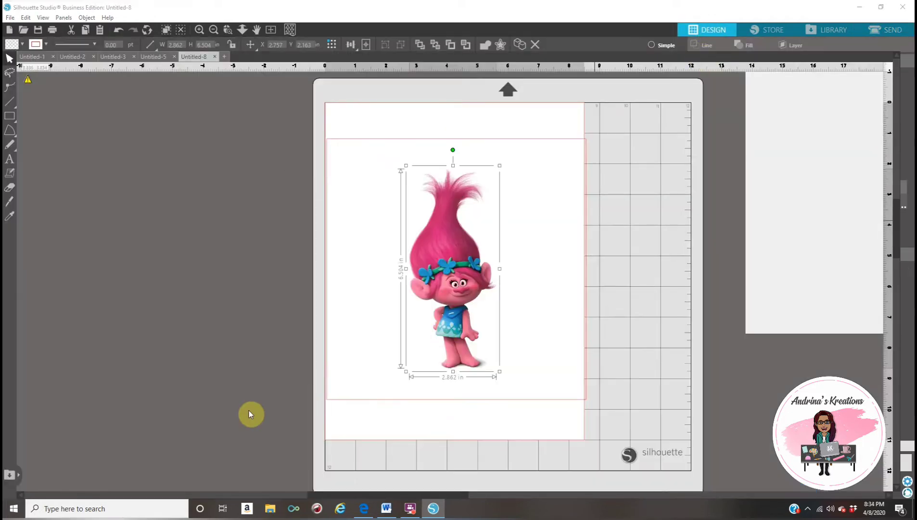
drag(461, 282, 541, 256)
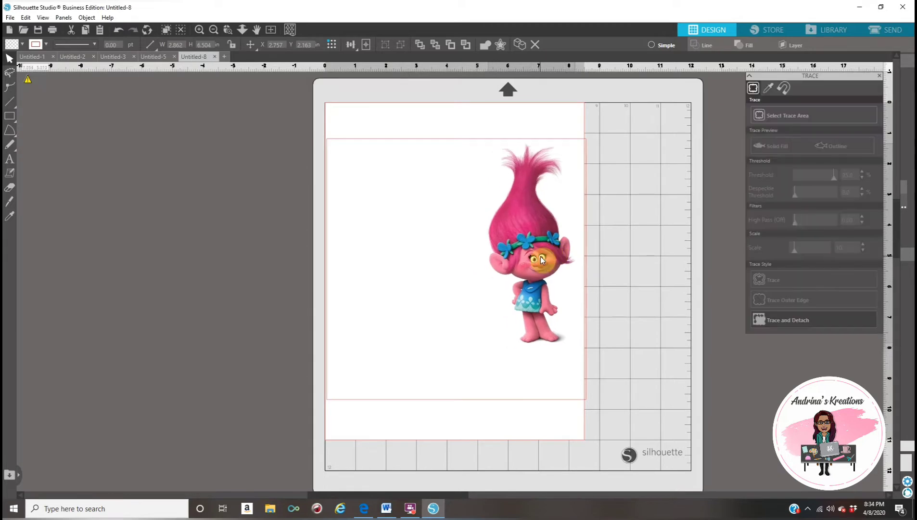
Step: Add the text 4 beside the page, enlarge it to about 2.59 in wide and extend it into the square's left half
click(10, 159)
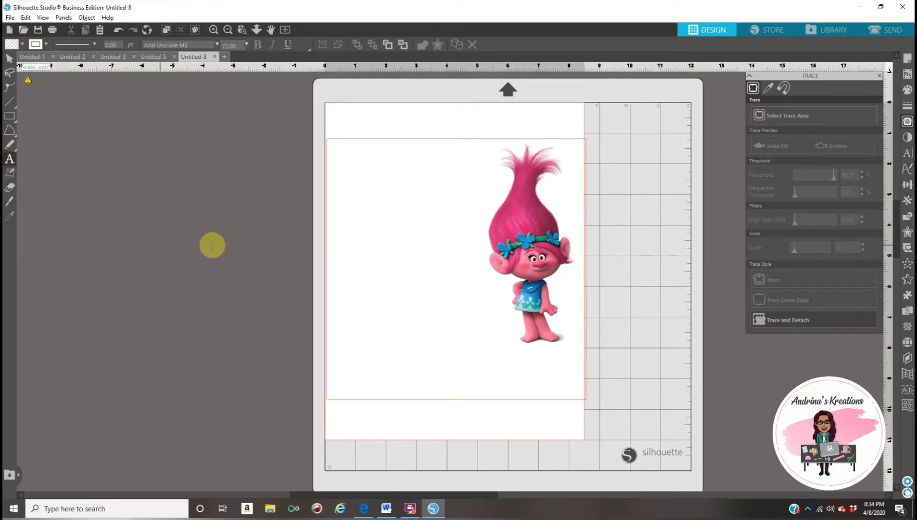
click(213, 244)
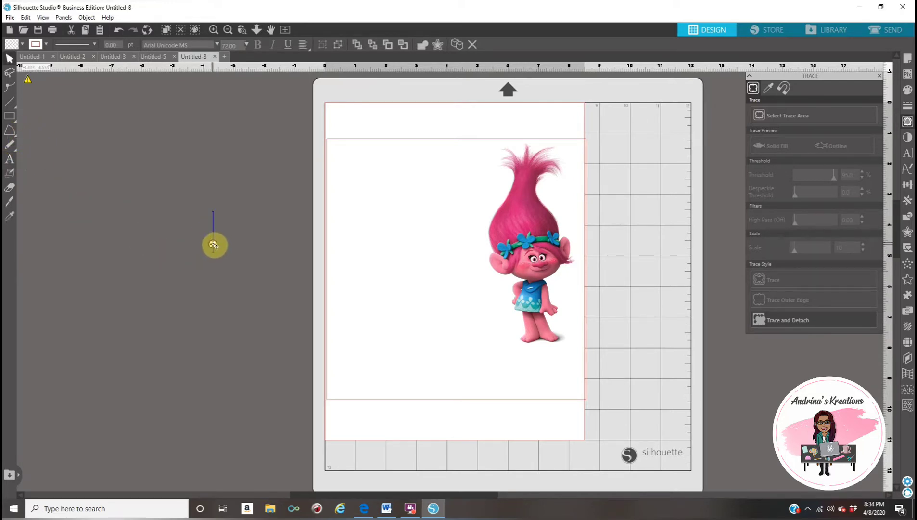
click(274, 295)
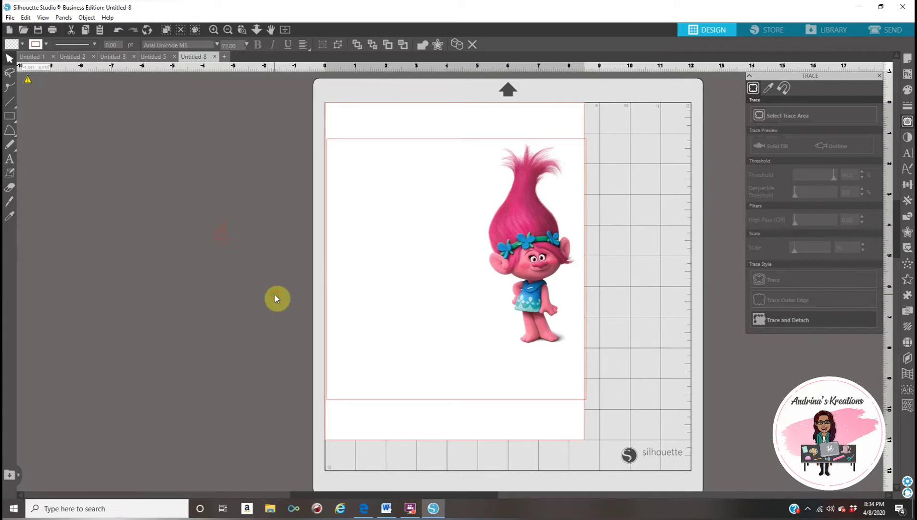
click(231, 256)
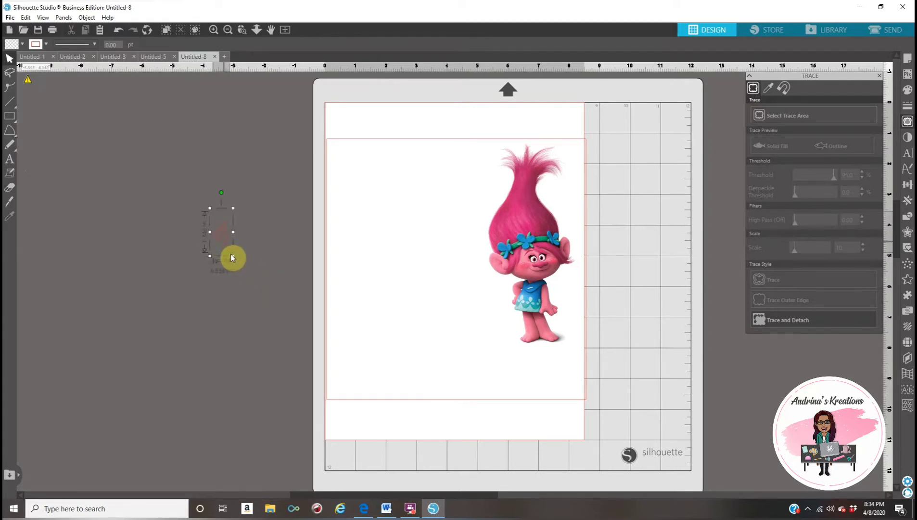
drag(233, 257, 409, 300)
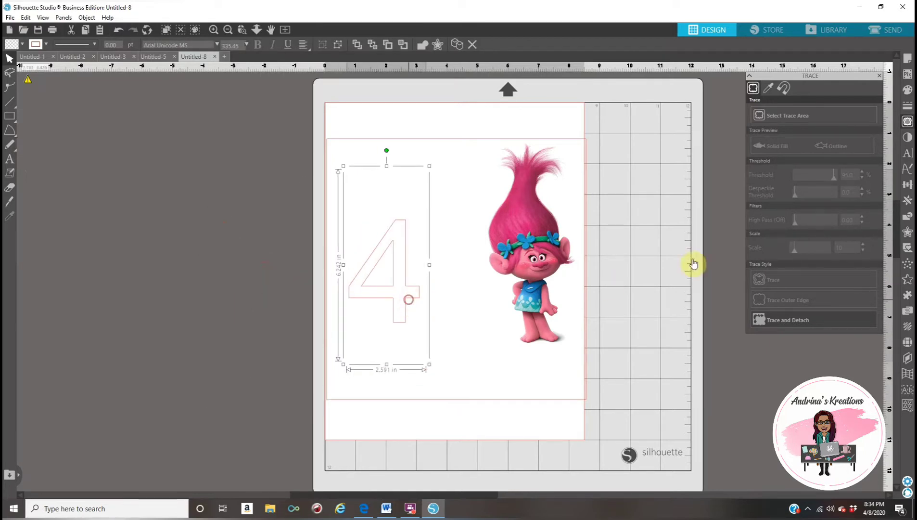
Step: Fill the number 4 with blue and enlarge it to about 3.71 in wide in the square's left half
click(908, 90)
click(864, 121)
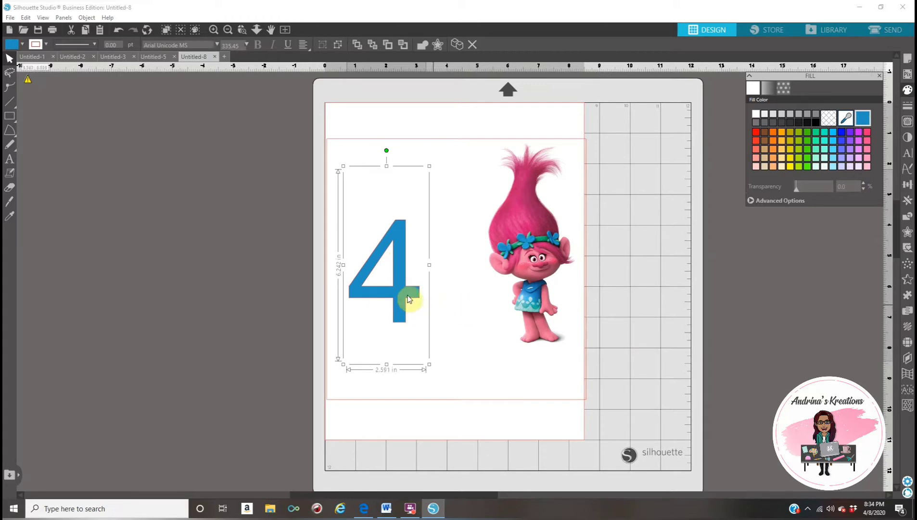
drag(411, 284, 421, 260)
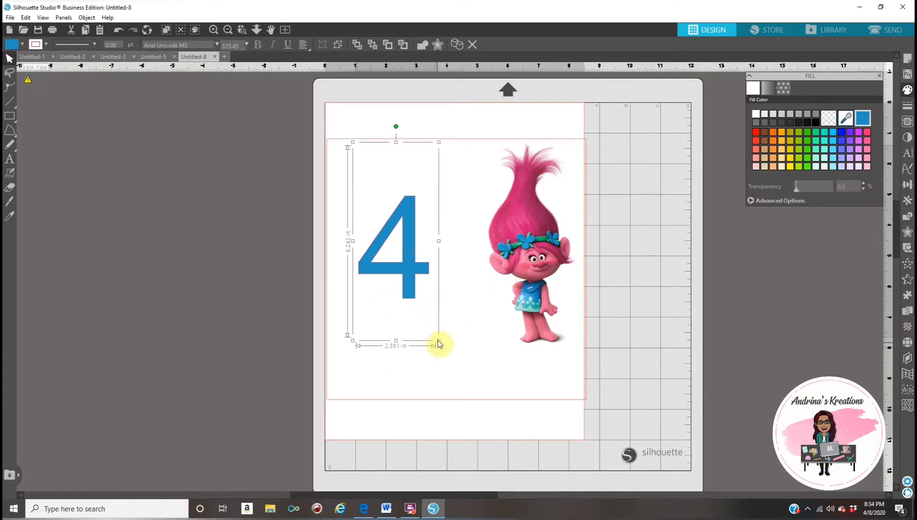
drag(439, 340, 487, 418)
drag(436, 317, 425, 272)
Step: Try Poppy directly against the number 4, and reposition her in the right half of the square with a gap between them
drag(527, 246, 456, 229)
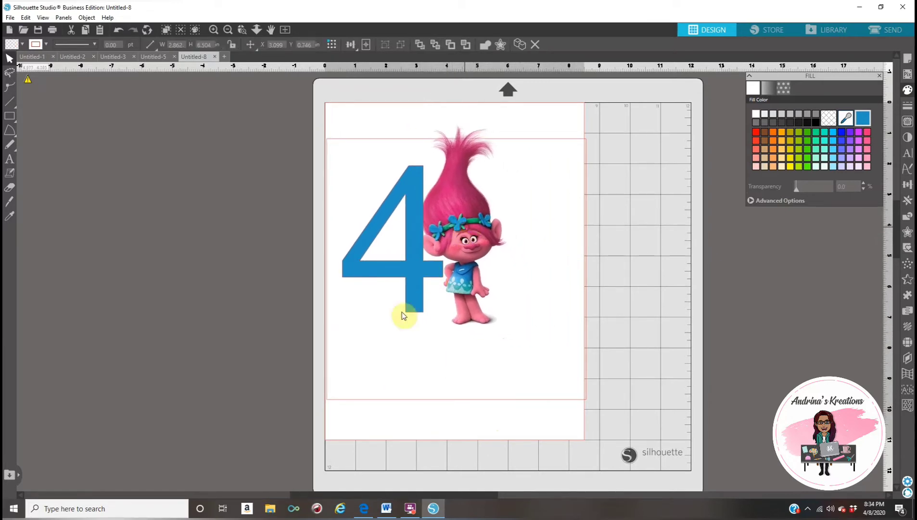
click(501, 357)
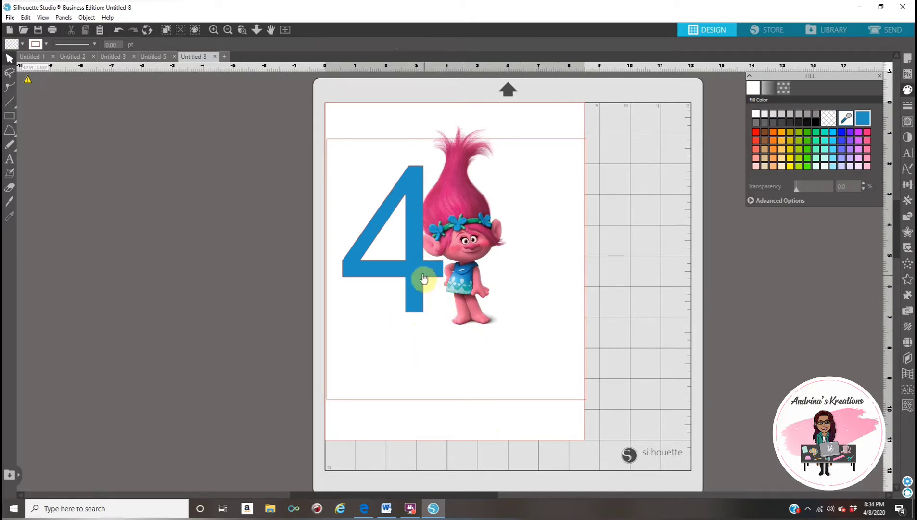
drag(457, 235, 505, 258)
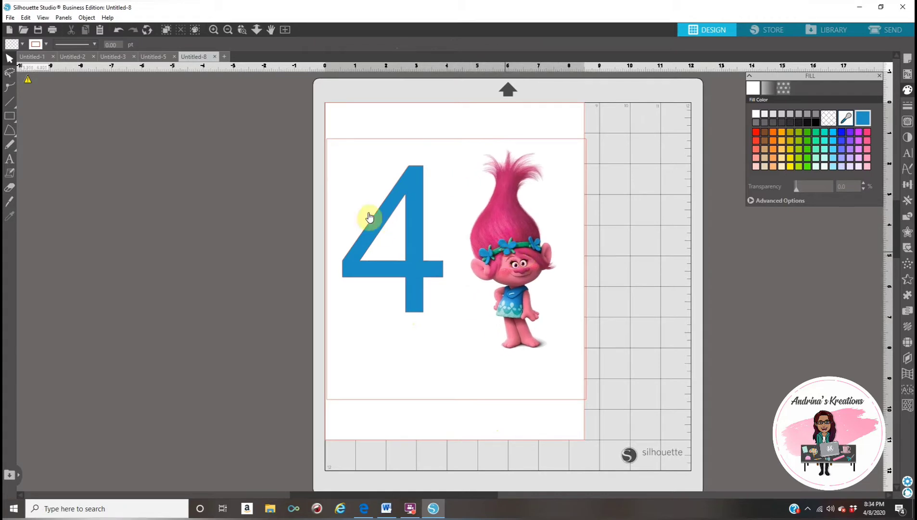
Step: Change the font of the number 4 to Berlin Sans FB Demi
click(415, 272)
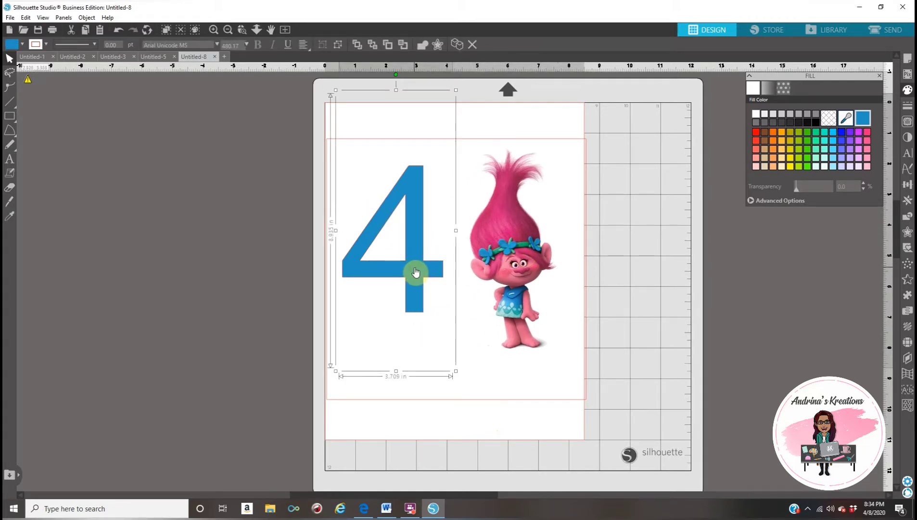
click(908, 157)
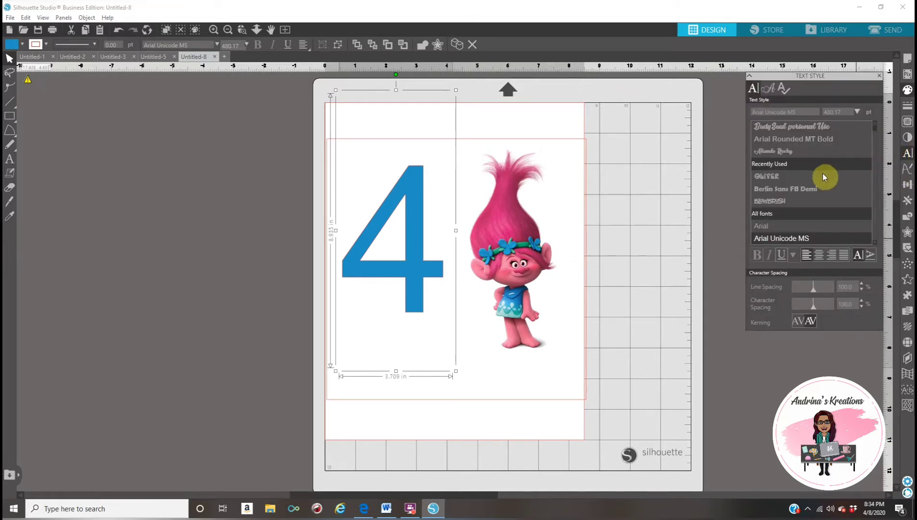
click(802, 188)
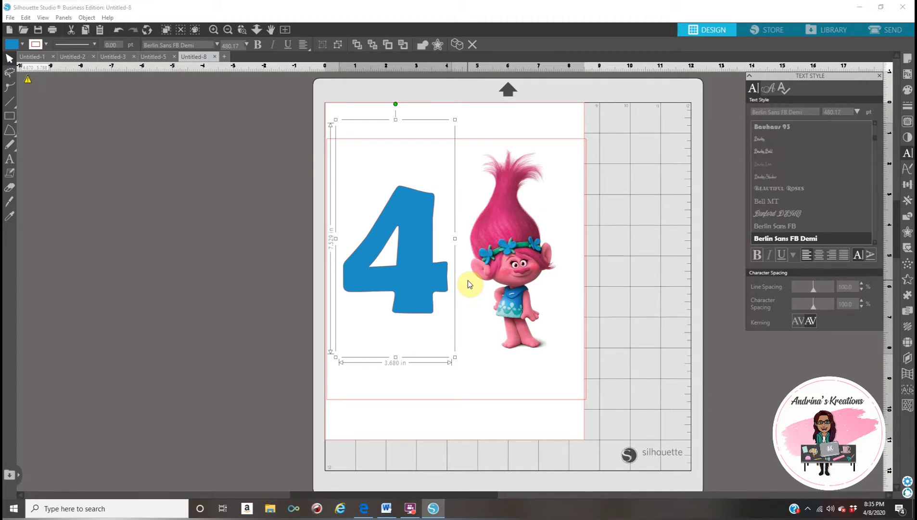
Step: Enlarge the number 4 to about 4.99 in wide and fit it inside the square's left side
drag(454, 357, 505, 437)
drag(461, 297, 445, 229)
drag(400, 373, 397, 444)
drag(427, 331, 424, 316)
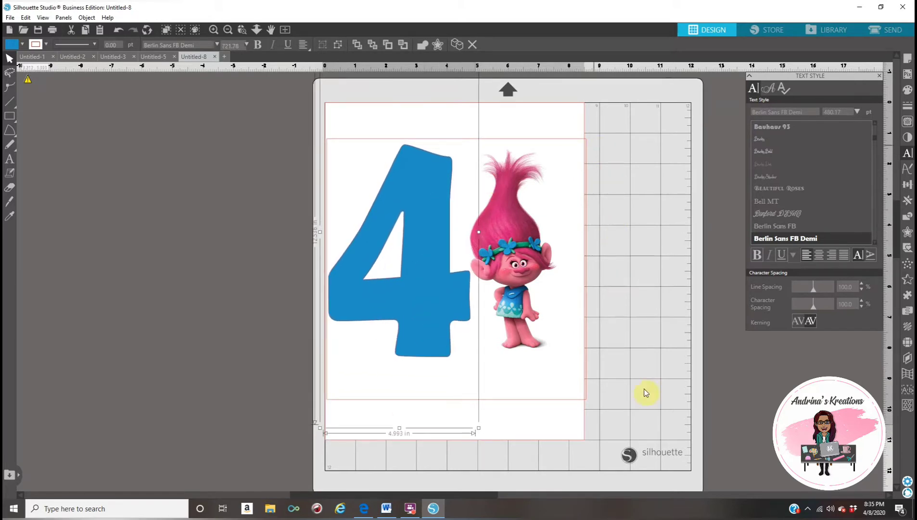
Step: Enlarge the Poppy figure to about 3.33 by 7.57 in beside the number 4
click(515, 227)
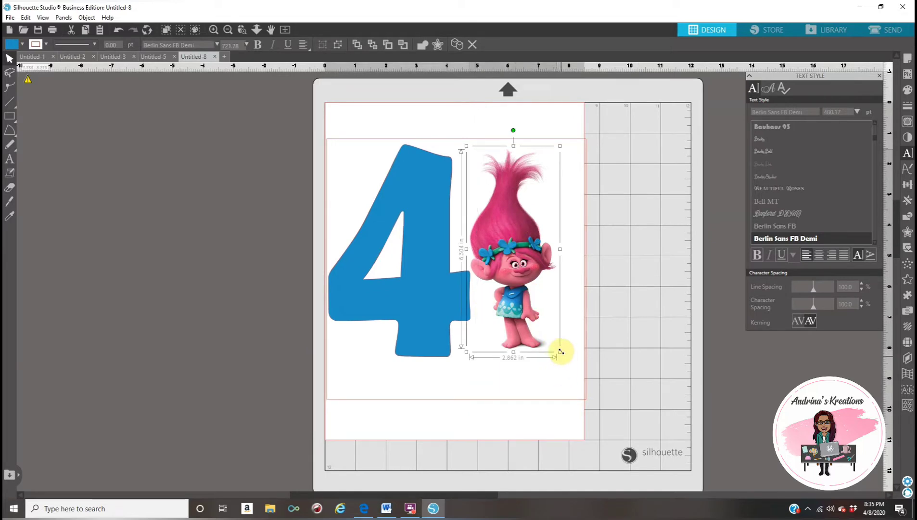
drag(560, 352, 578, 385)
drag(525, 294, 523, 293)
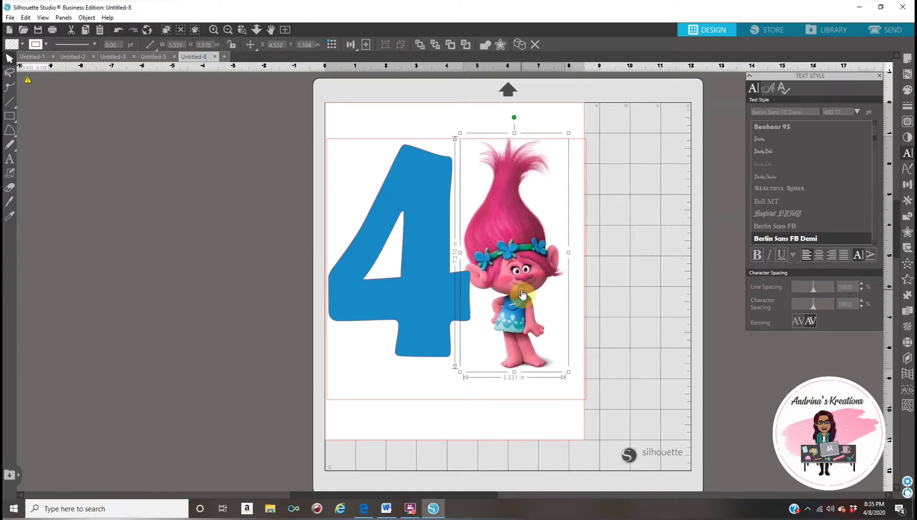
Step: Flip the Poppy figure horizontally and position it slightly overlapping the right edge of the number 4
right_click(522, 290)
click(570, 243)
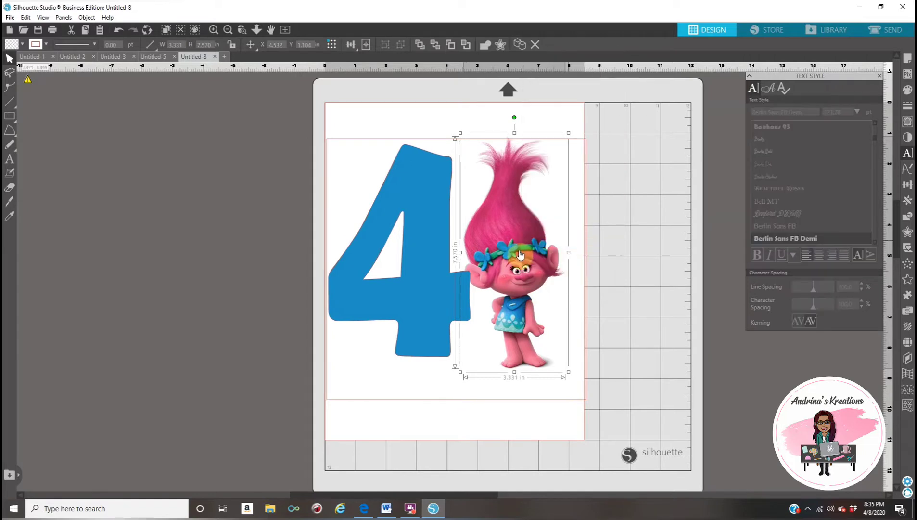
drag(519, 251, 515, 249)
right_click(515, 250)
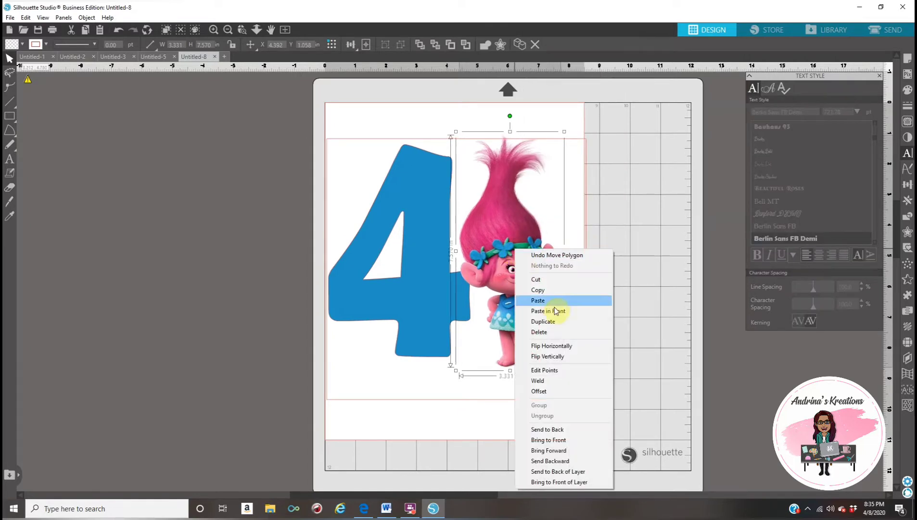
click(563, 351)
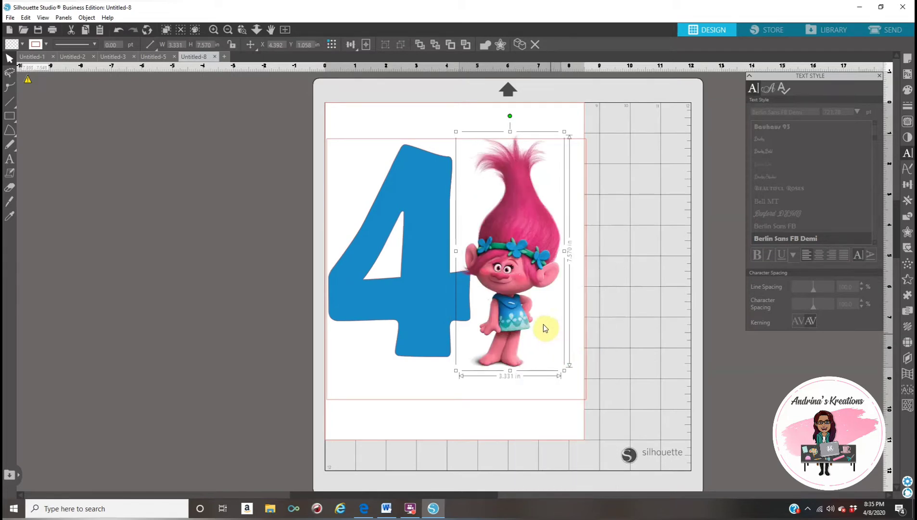
drag(513, 282, 511, 277)
click(627, 310)
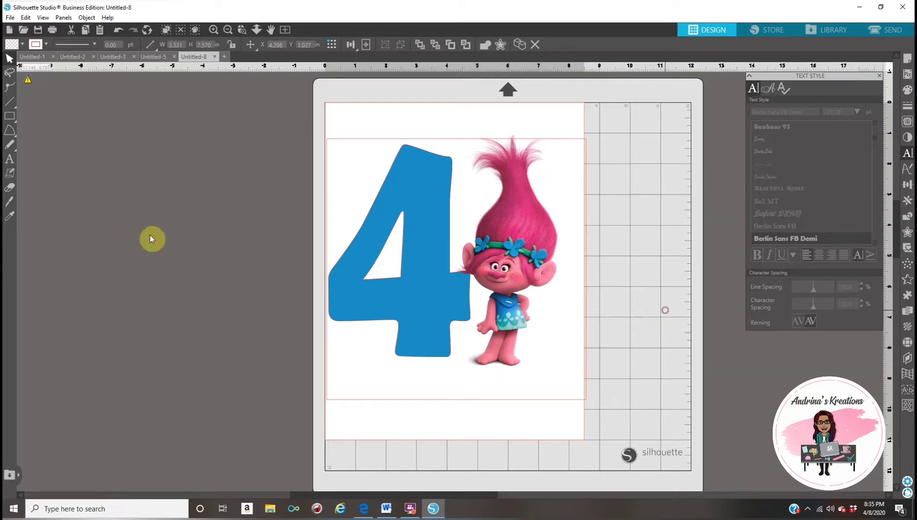
Step: Add the person's name as a separate text object beside the page
click(11, 162)
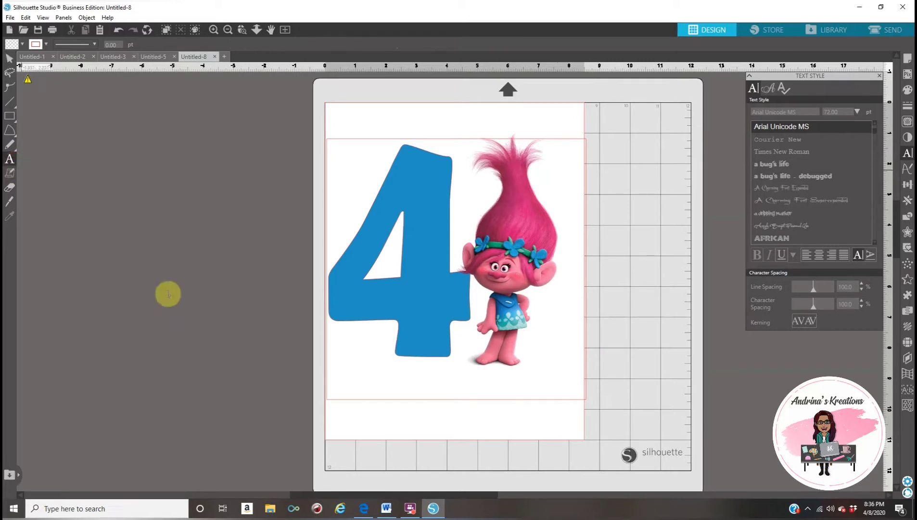
text(H)
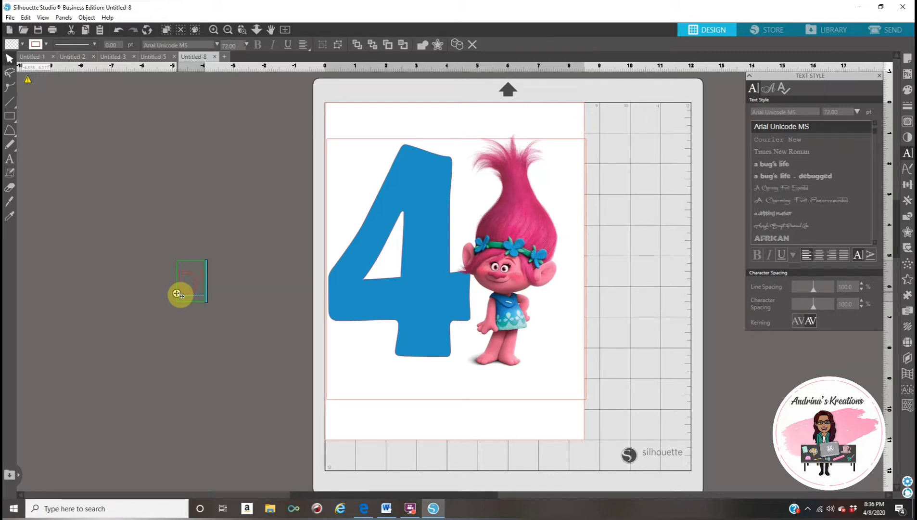
text('ia)
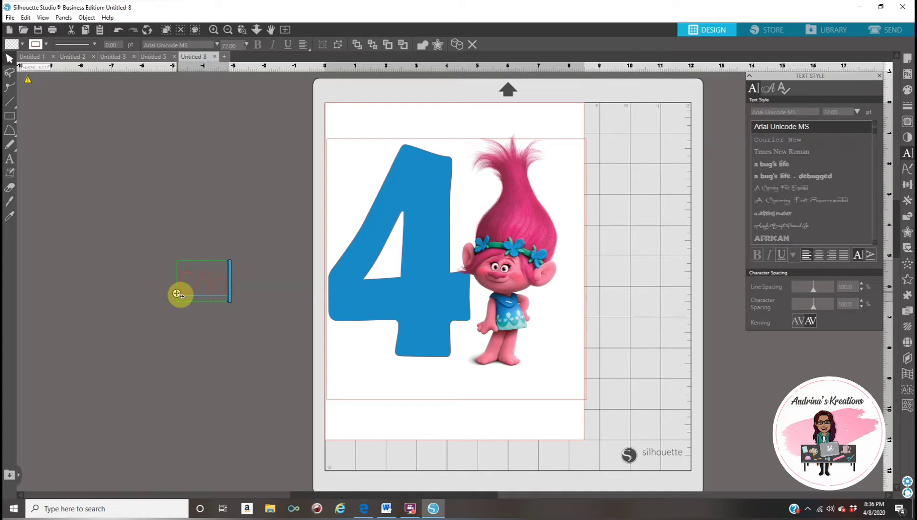
key(BackSpace)
key(BackSpace)
key(BackSpace)
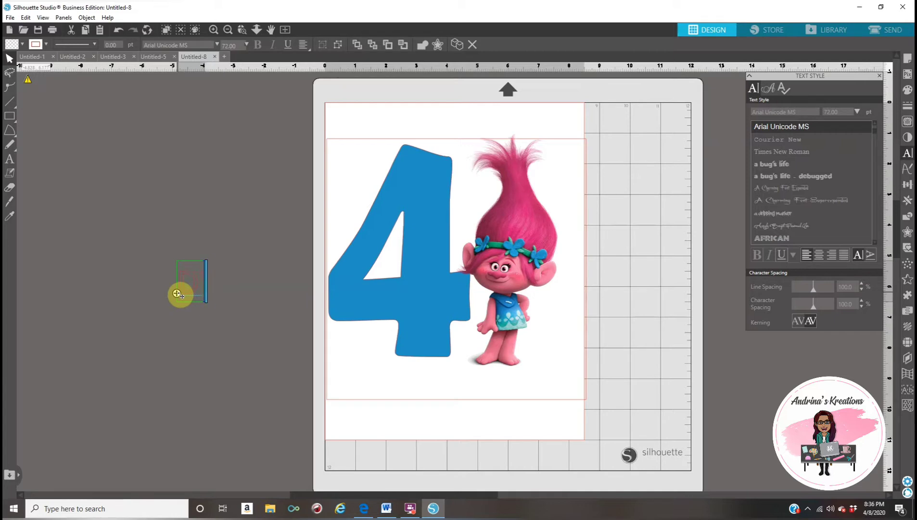
text('Leva)
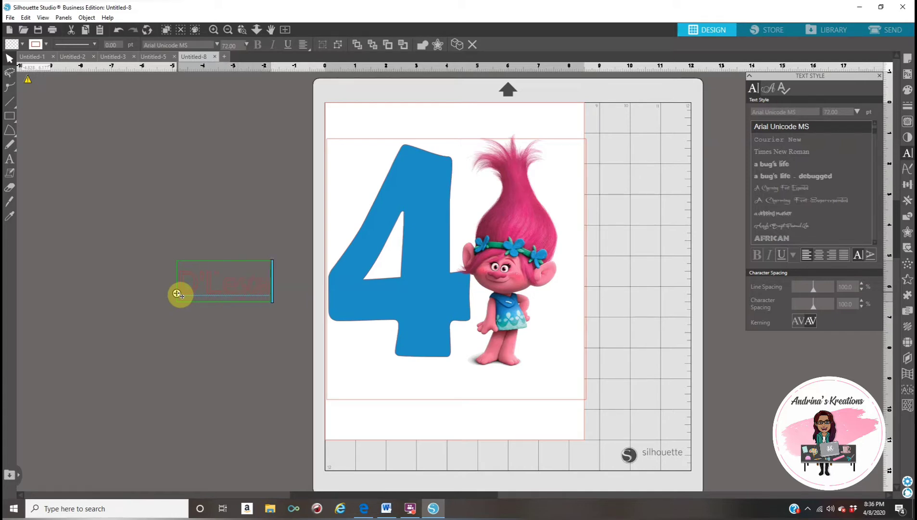
text(h)
click(205, 327)
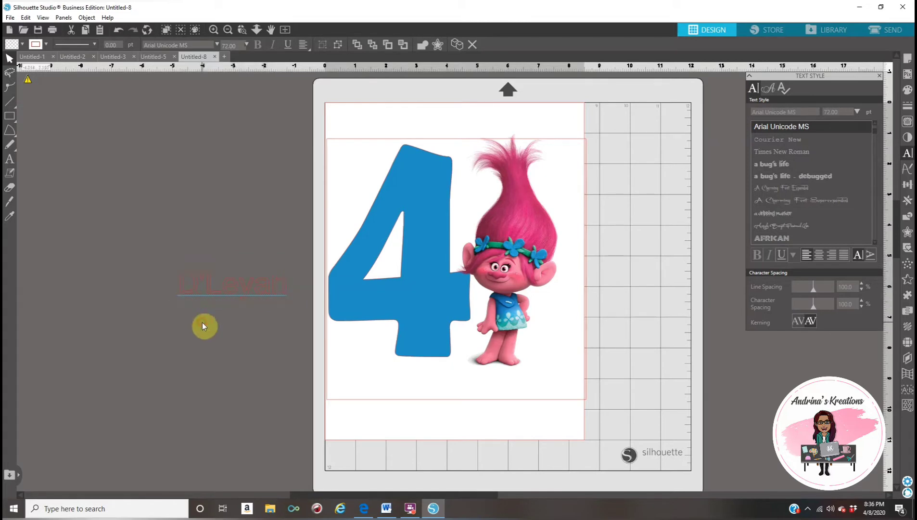
Step: Change the font of the name text to Oliver
click(212, 293)
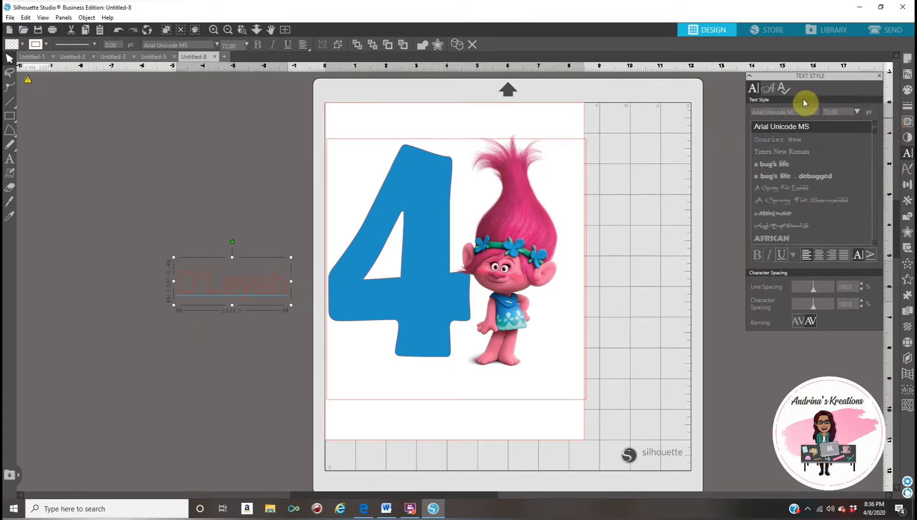
drag(796, 112, 746, 122)
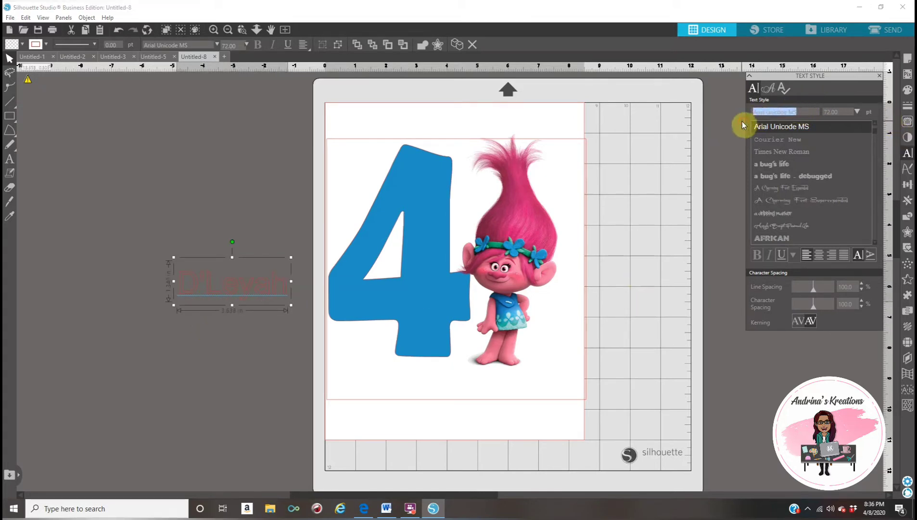
text(oliver)
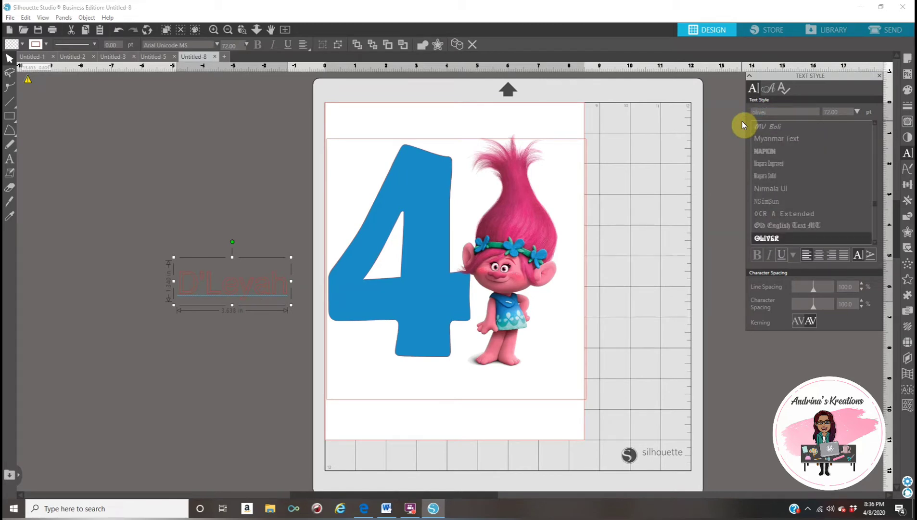
click(769, 239)
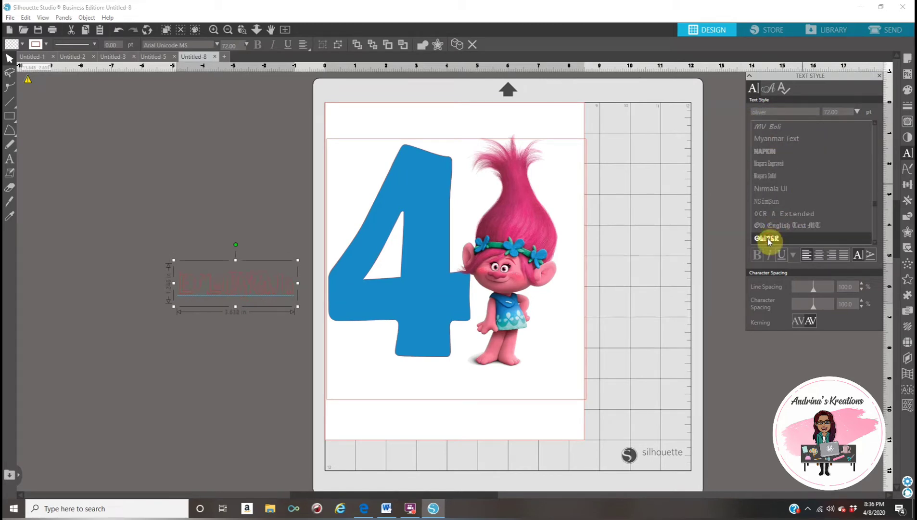
click(206, 371)
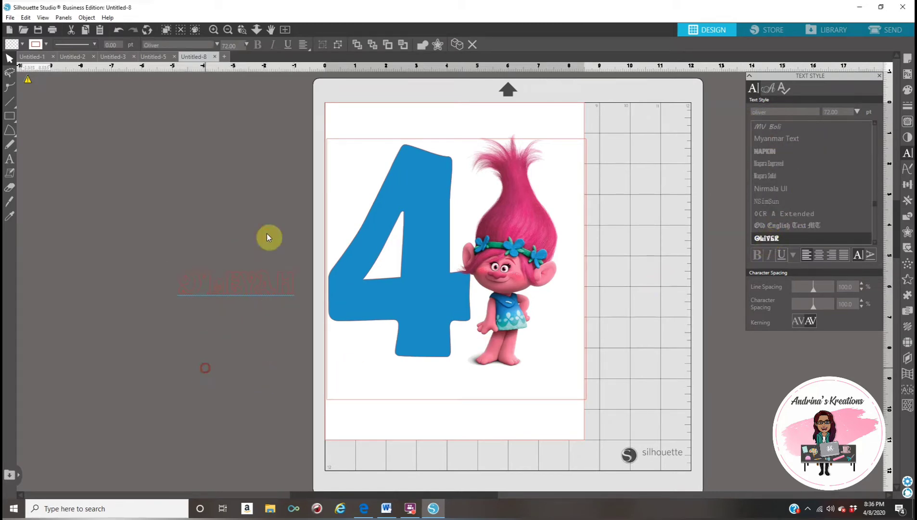
Step: Fill the name text beside the page with hot pink
click(246, 293)
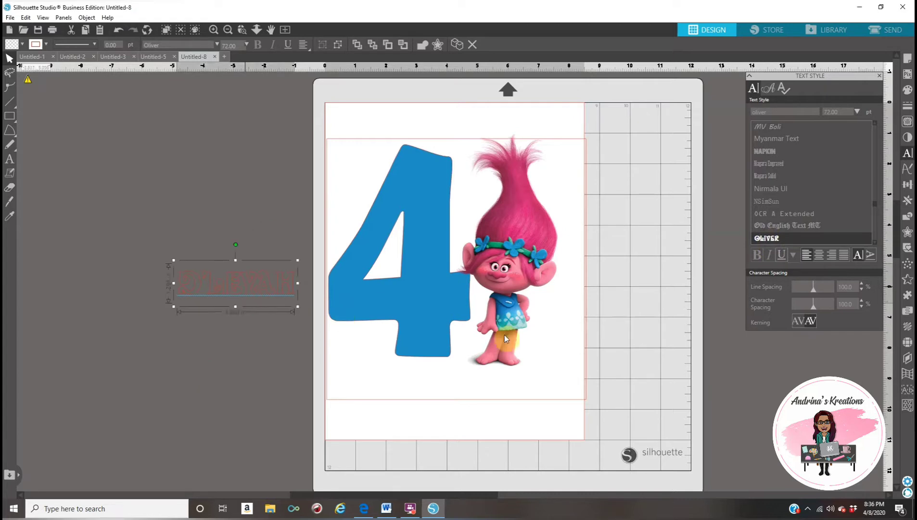
click(911, 93)
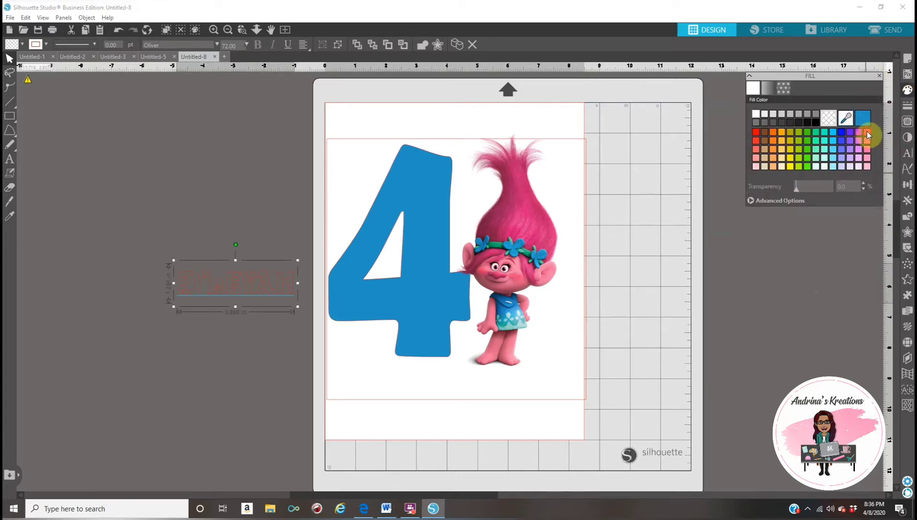
click(869, 136)
Step: Place the pink name below the number 4 and Poppy and enlarge it to about 8.64 in wide
drag(263, 292, 422, 394)
drag(538, 388, 583, 389)
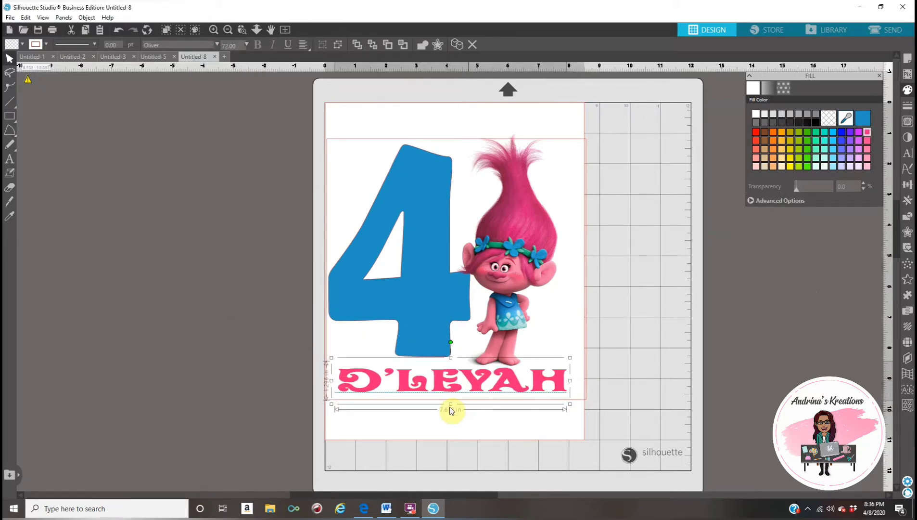
drag(451, 405, 454, 415)
drag(571, 387, 591, 386)
drag(461, 359, 464, 341)
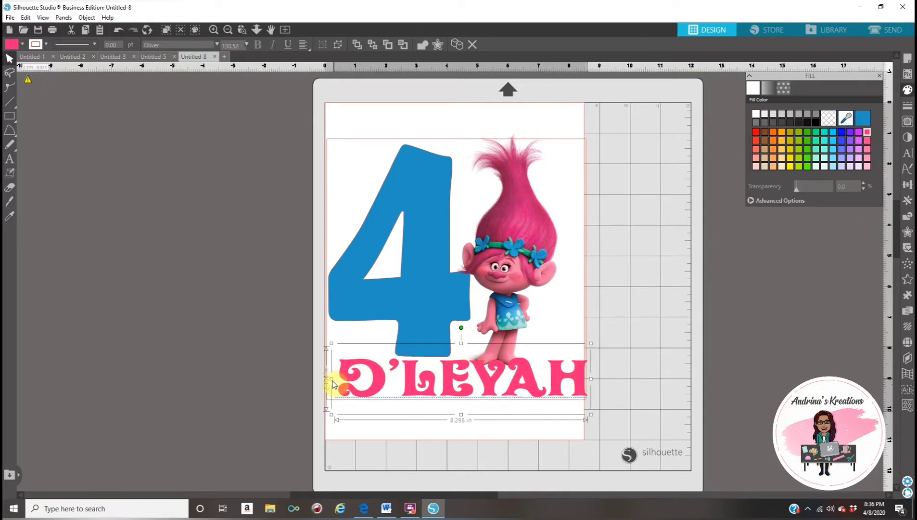
drag(331, 380, 321, 386)
click(760, 385)
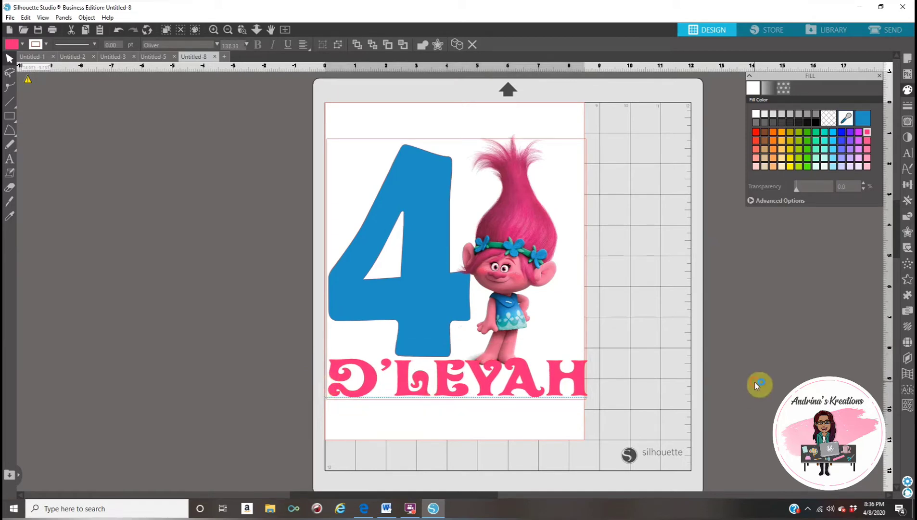
Step: Create an outer offset of 0.085 in with rounded corners around the pink name
click(444, 389)
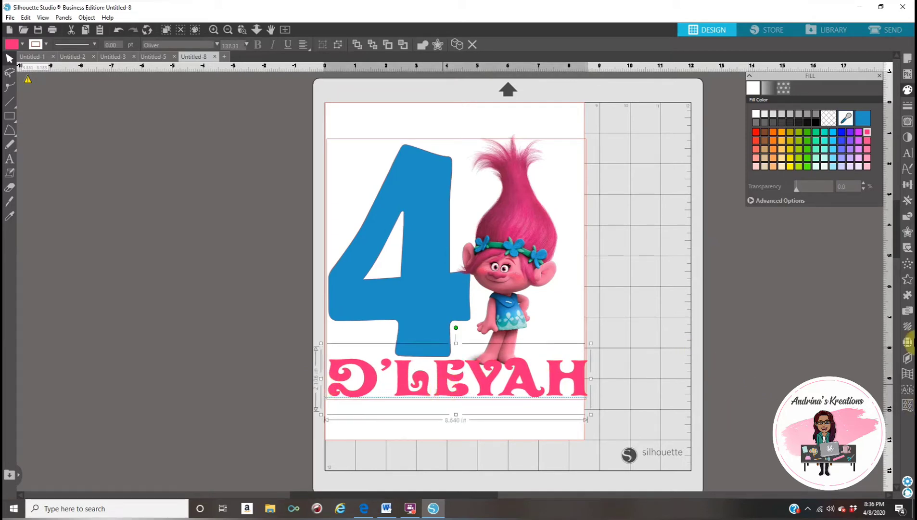
click(908, 235)
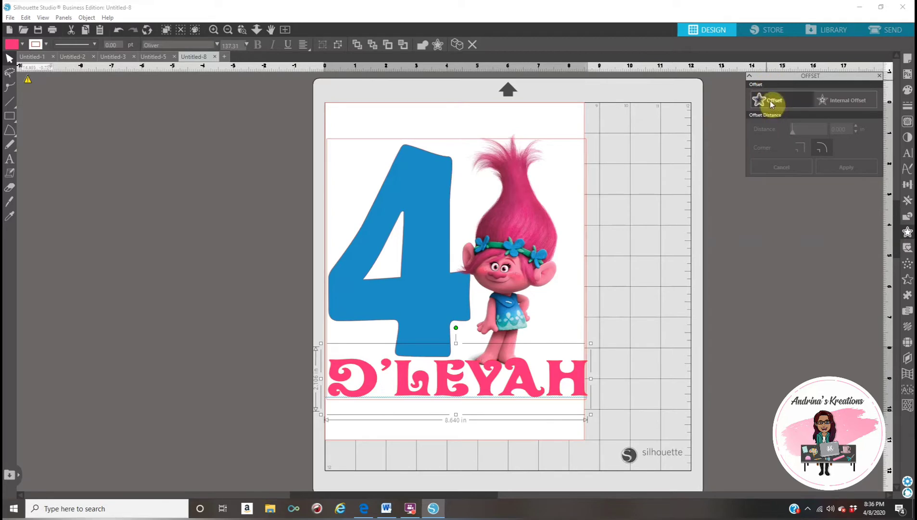
click(772, 102)
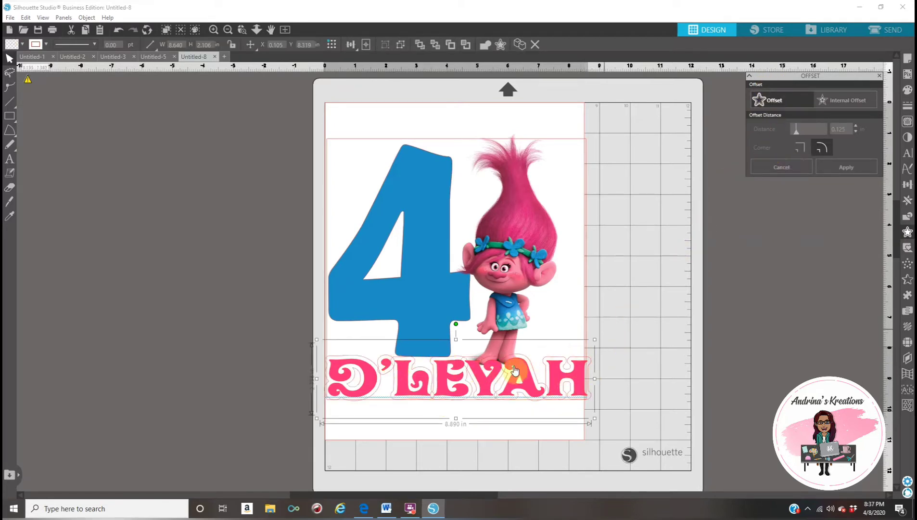
click(795, 128)
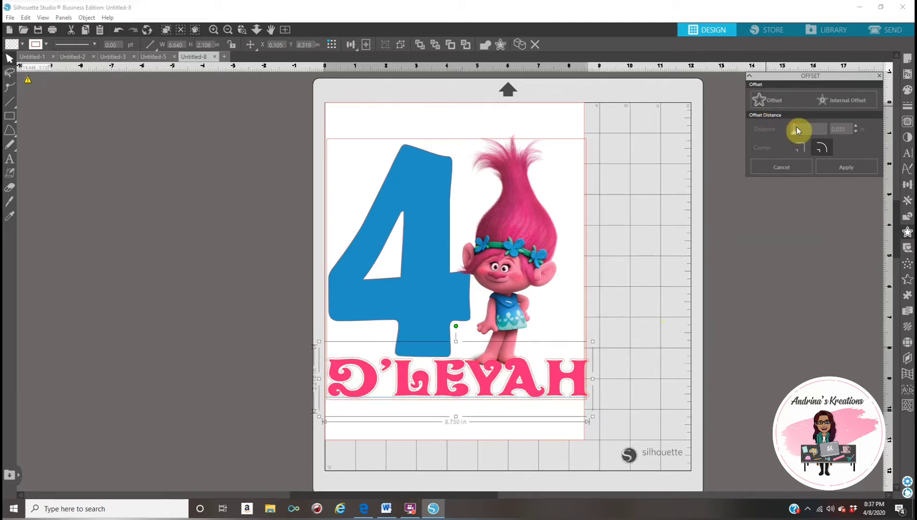
click(796, 127)
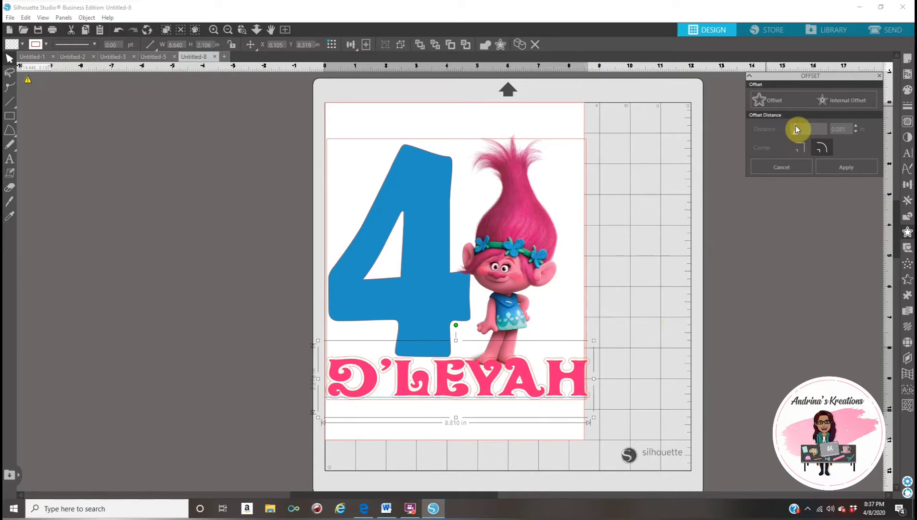
Step: Fill the offset around the name with purple
click(908, 91)
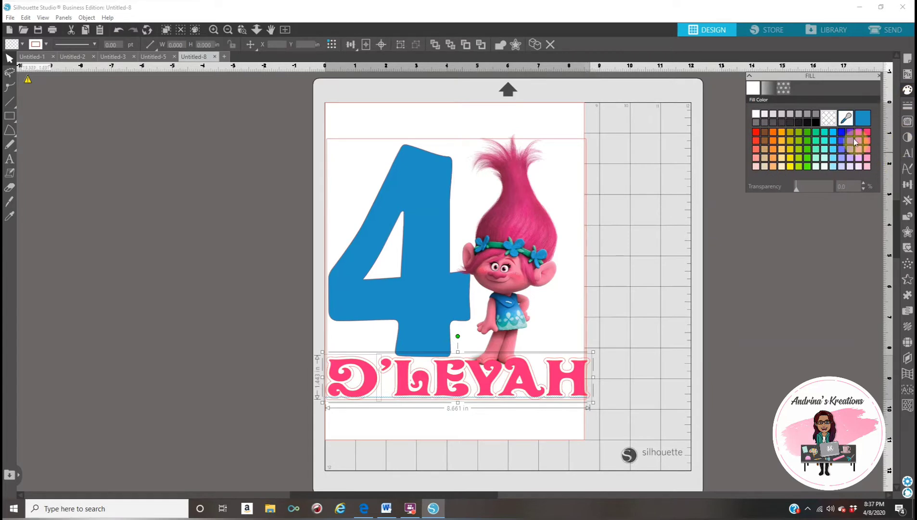
click(851, 133)
click(816, 315)
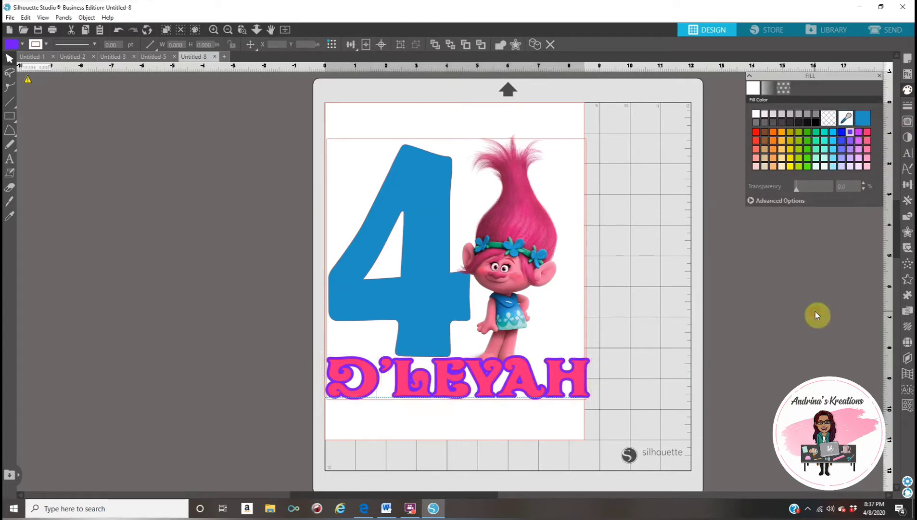
Step: Move Poppy slightly up and sideways so her feet clear the name, and nudge the number 4 slightly towards her
drag(509, 220, 513, 211)
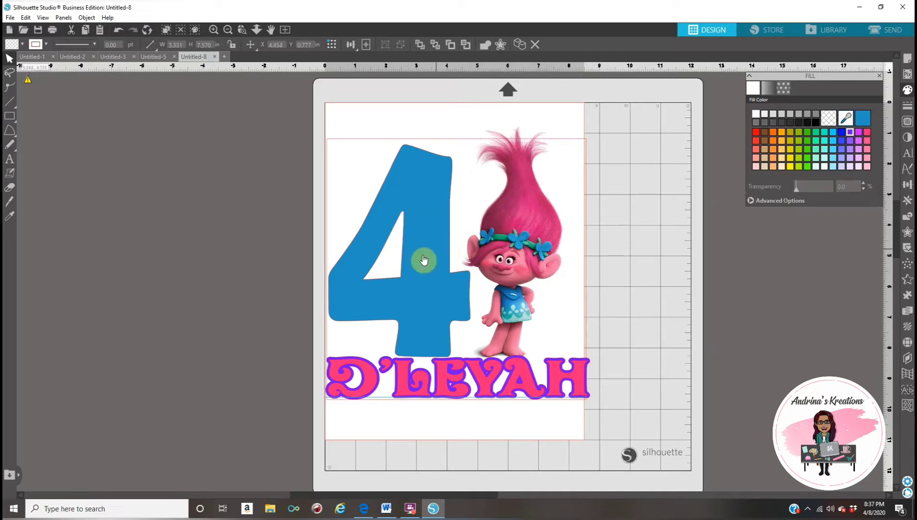
drag(424, 256, 424, 256)
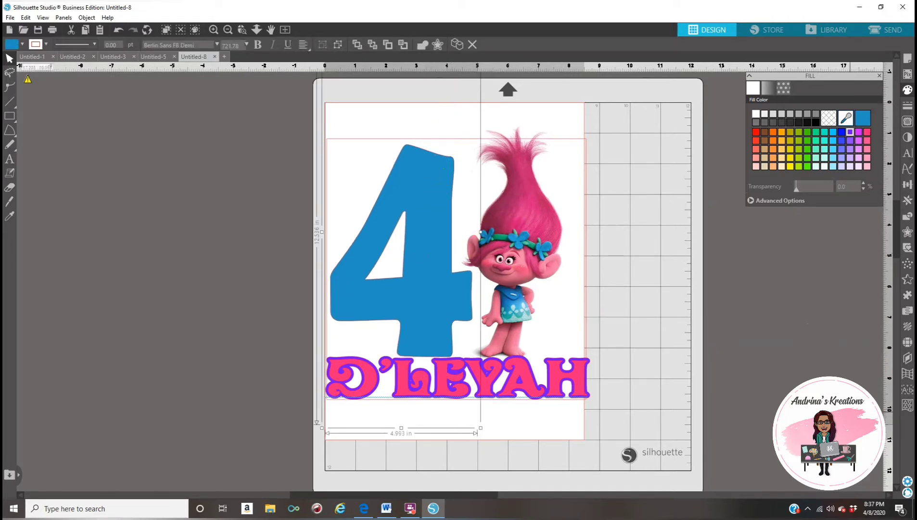
click(684, 366)
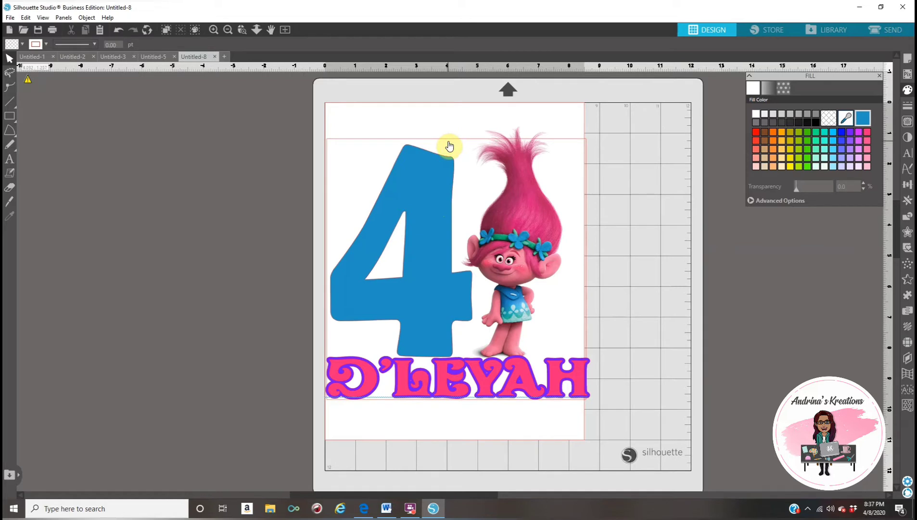
Step: Move the square size guide off the page and flip the whole design horizontally
drag(448, 139, 51, 136)
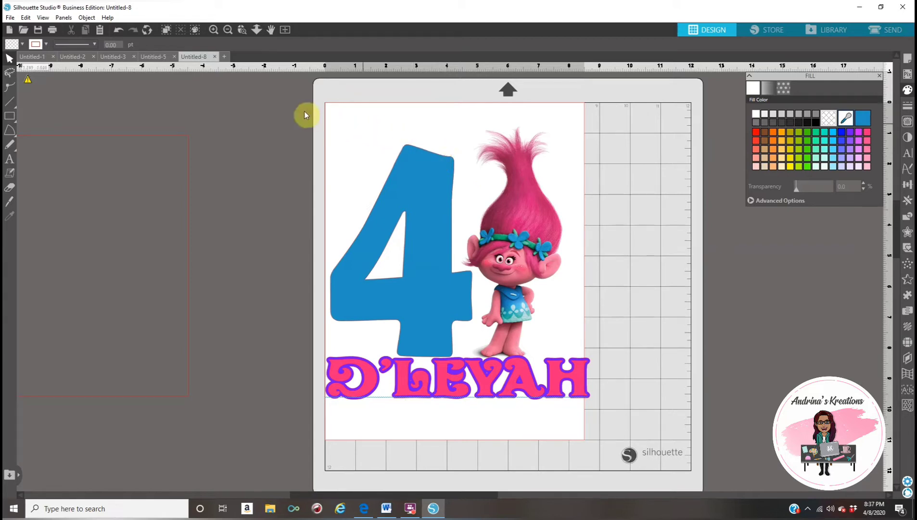
drag(303, 107, 650, 420)
right_click(514, 298)
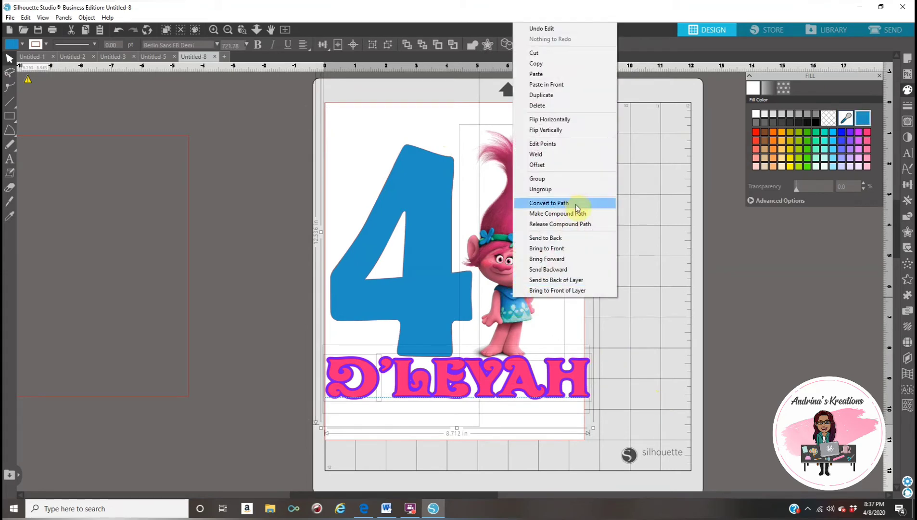
click(570, 122)
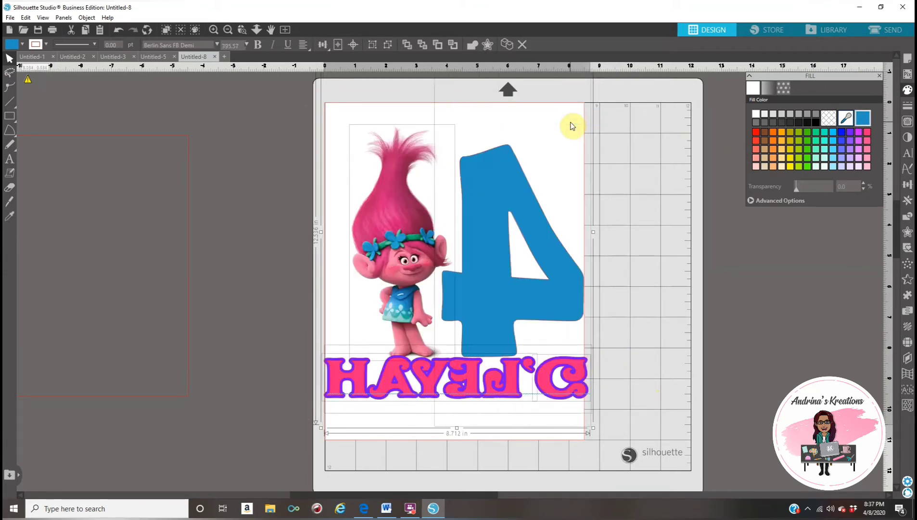
click(749, 381)
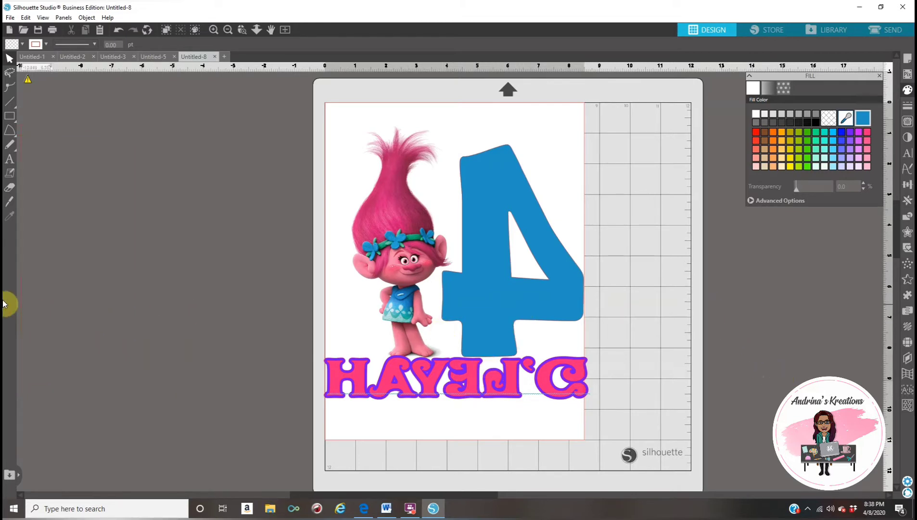
Step: Move Poppy, the number 4 and the pink name off the page, leaving the purple offset in place
scroll(289, 334, left, 2)
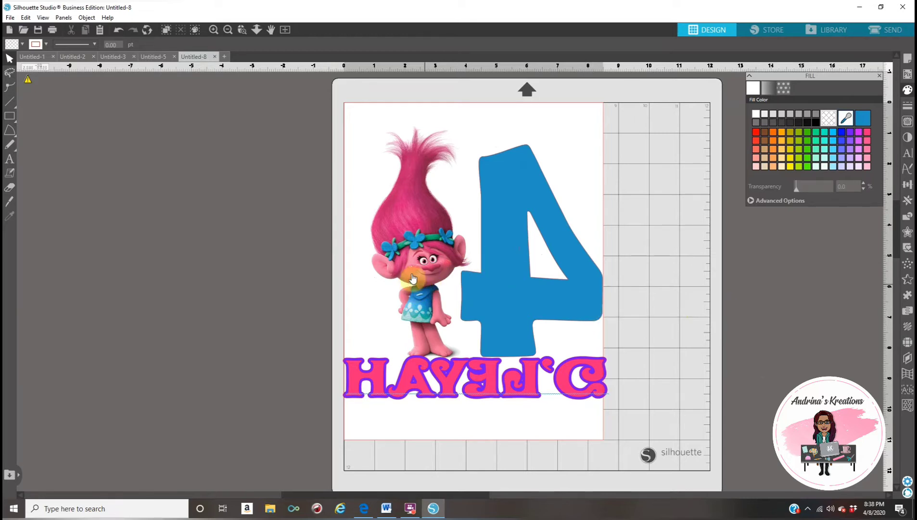
drag(413, 275, 346, 258)
drag(226, 234, 230, 239)
click(822, 360)
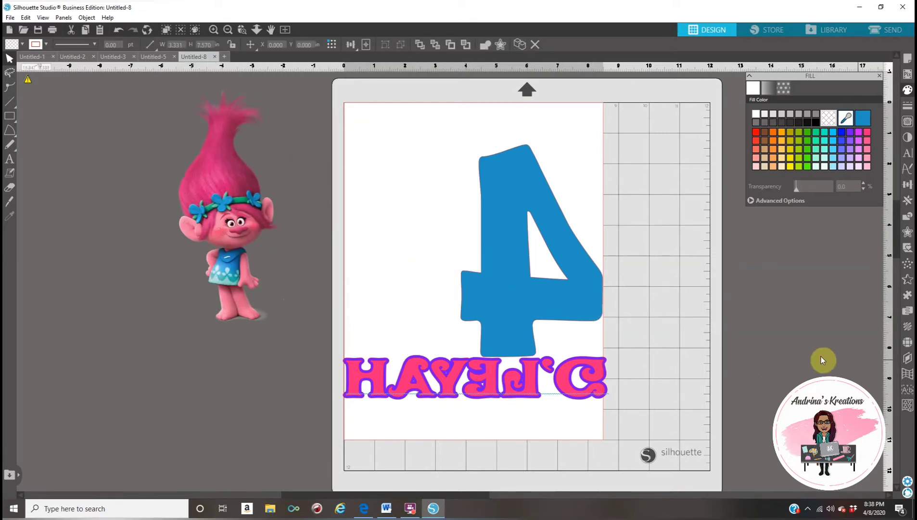
drag(529, 294, 120, 297)
click(643, 453)
drag(522, 402, 231, 340)
drag(444, 378, 253, 409)
click(677, 434)
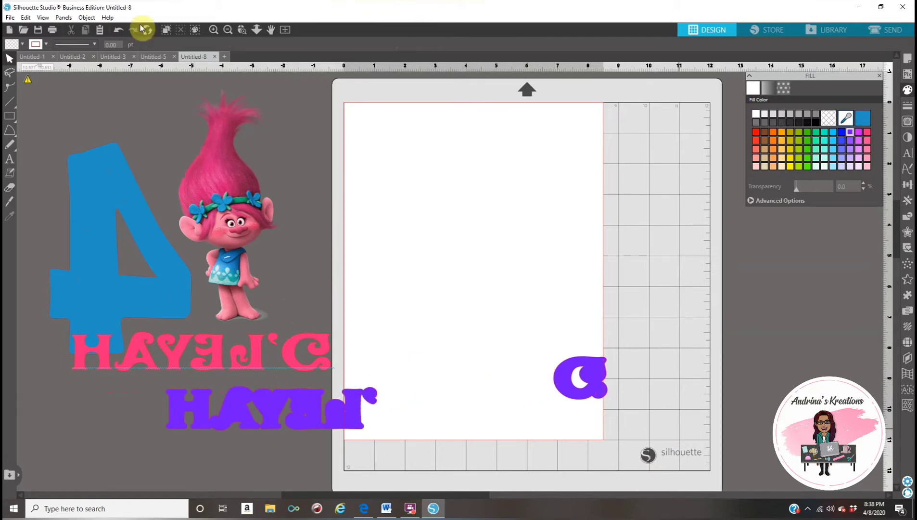
click(118, 30)
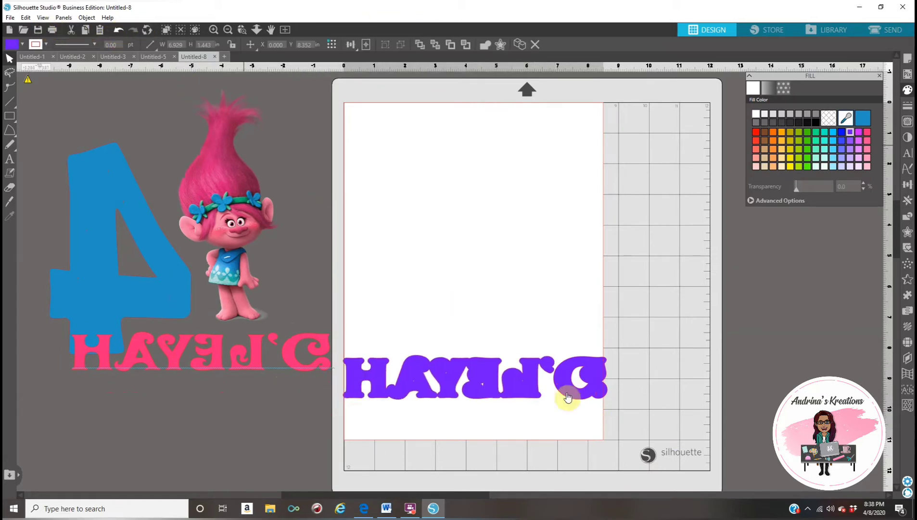
Step: Group the separate pieces of the purple name offset
shift+click(572, 383)
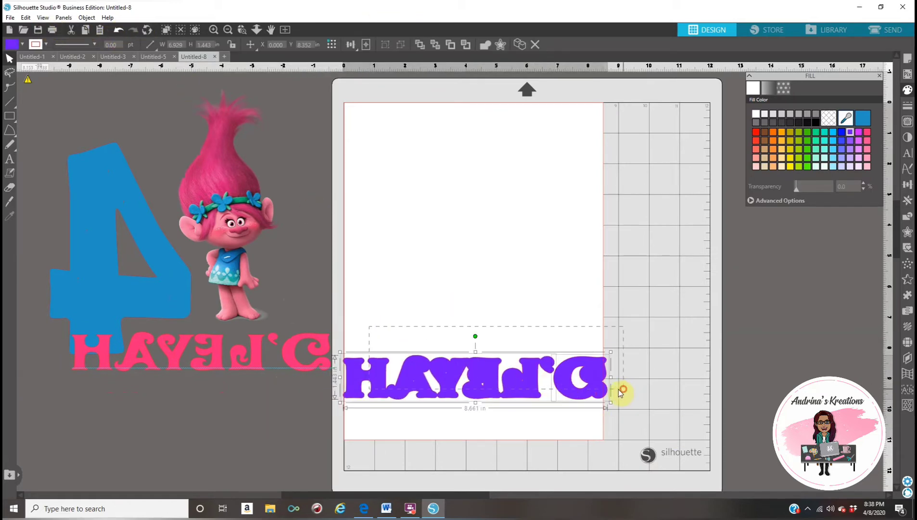
right_click(586, 375)
click(611, 268)
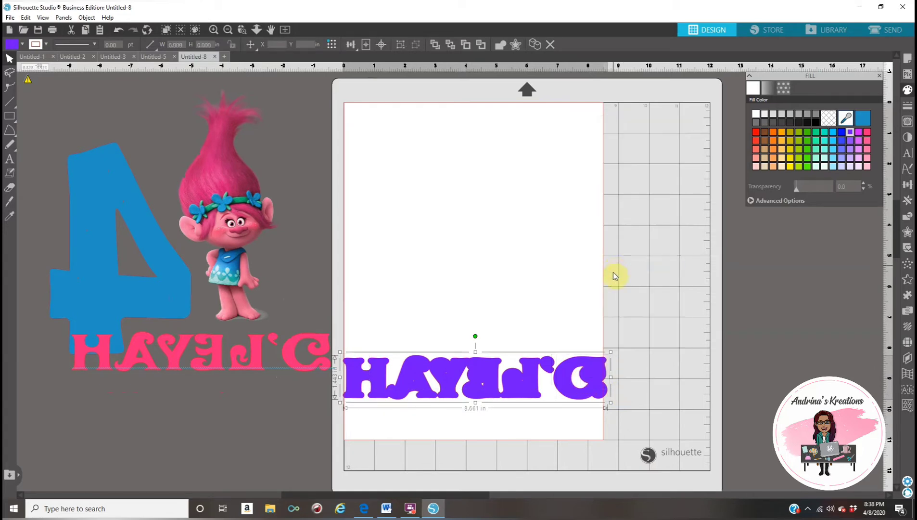
Step: Set the purple offset and pink name beside the page and place only Poppy back on the page
drag(583, 374, 254, 404)
drag(301, 343, 260, 361)
drag(248, 228, 473, 265)
click(751, 344)
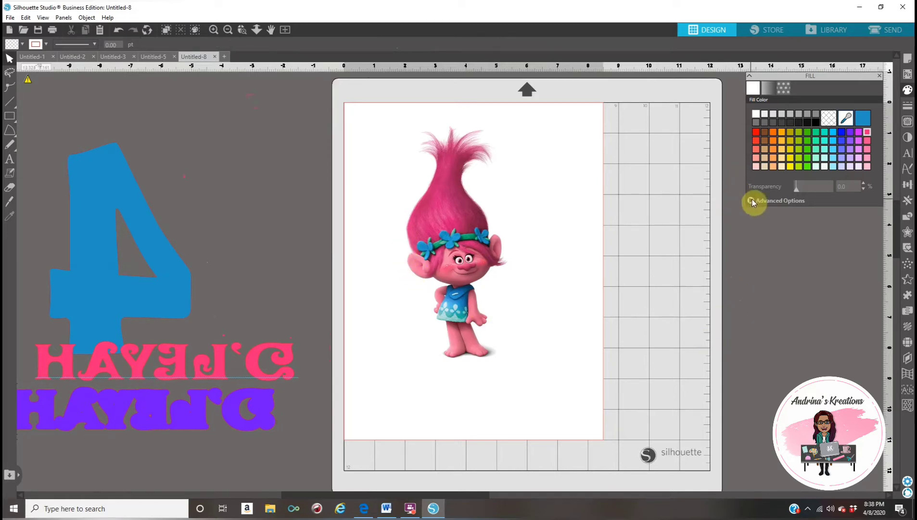
Step: Turn on Type 1 registration marks for the page and set their thickness to 1.00
click(908, 61)
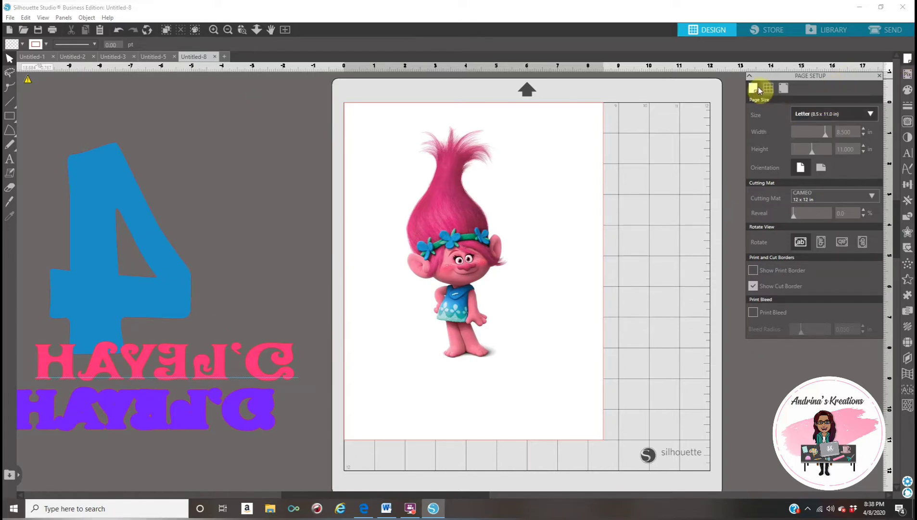
click(783, 90)
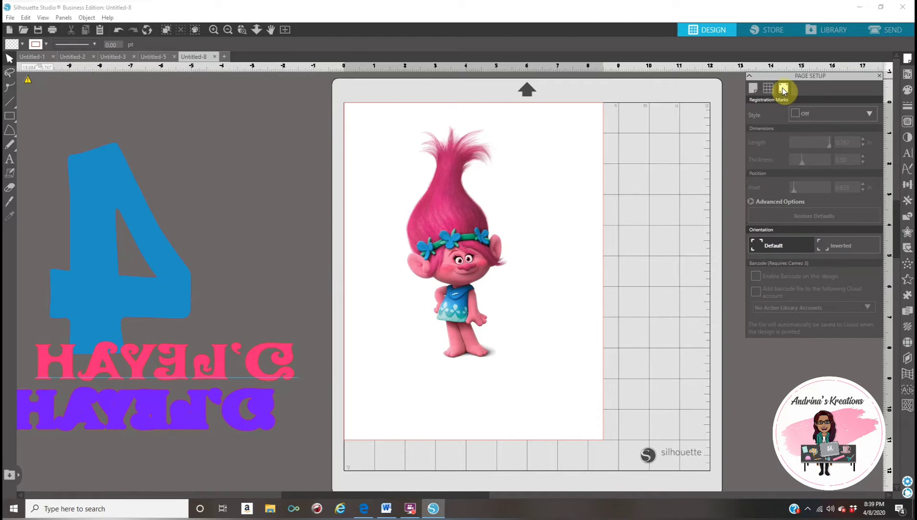
click(812, 115)
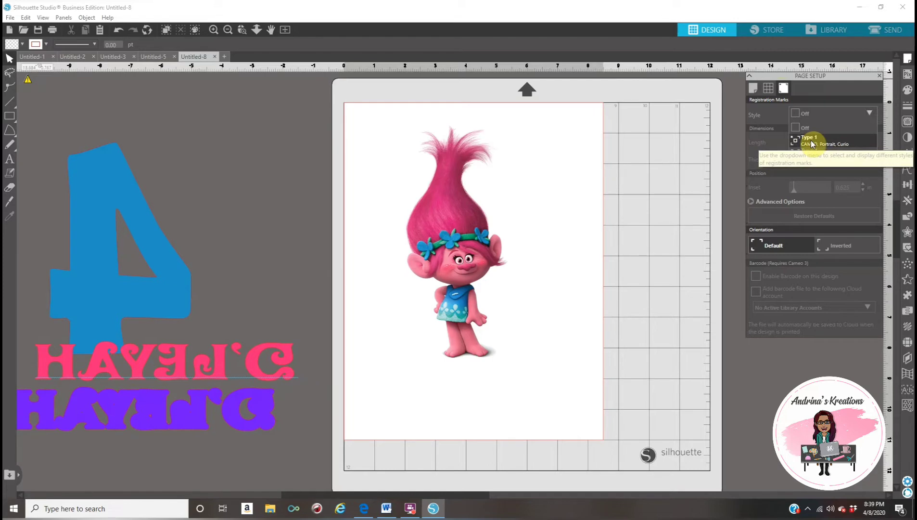
click(812, 142)
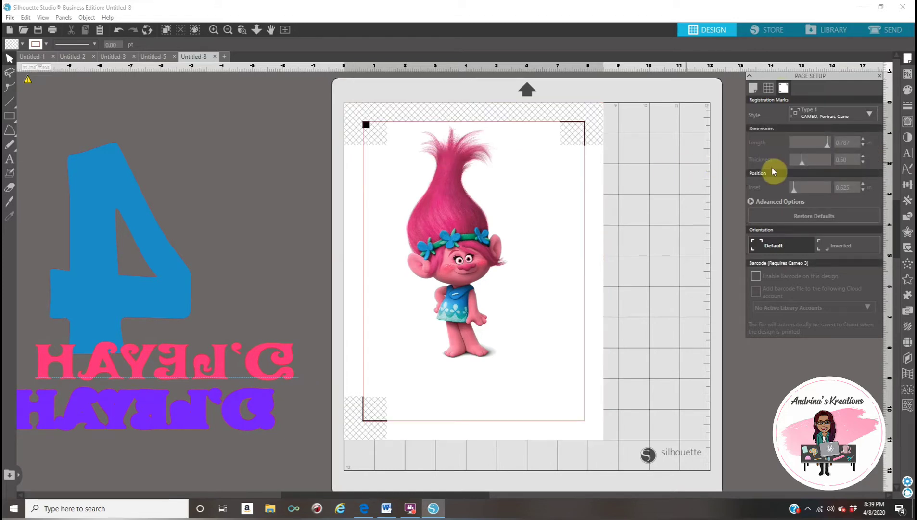
drag(802, 160, 849, 161)
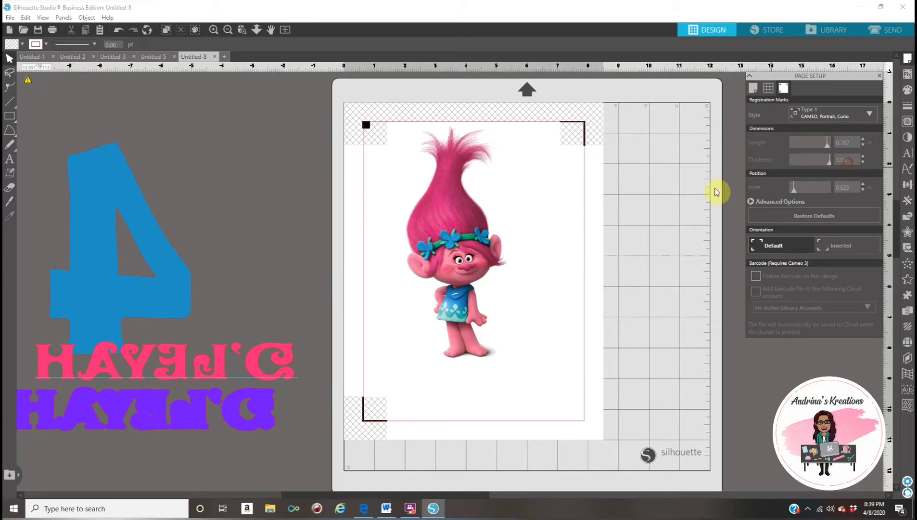
Step: Check Poppy's cut lines in the send view and return to the design view
click(905, 33)
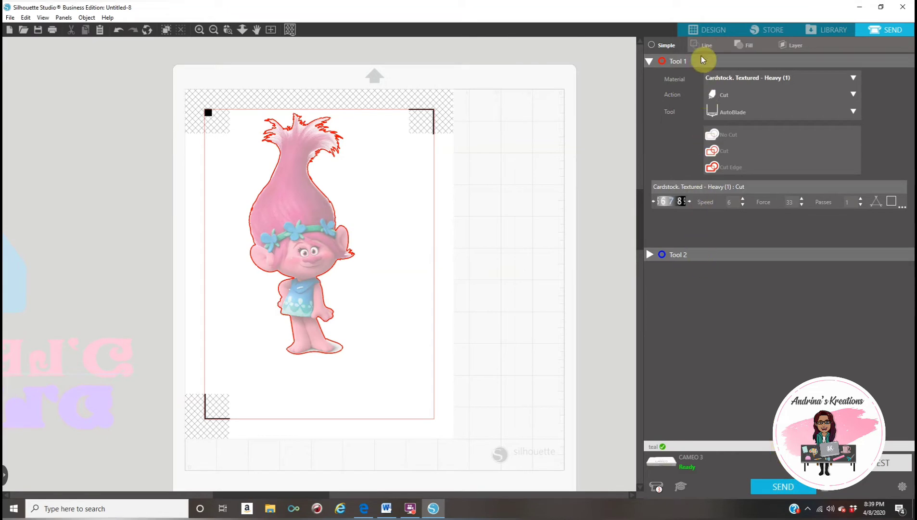
click(714, 30)
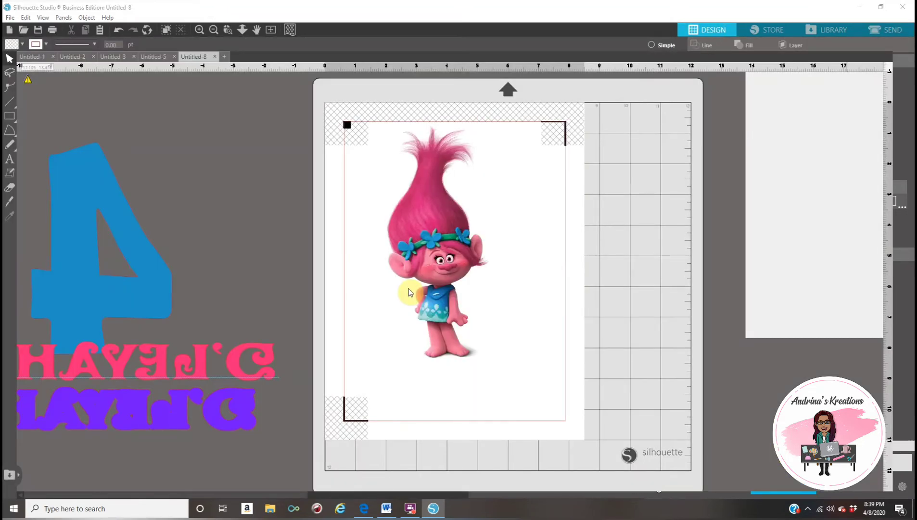
Step: Move Poppy off the page and turn off the page's registration marks
drag(419, 261, 138, 222)
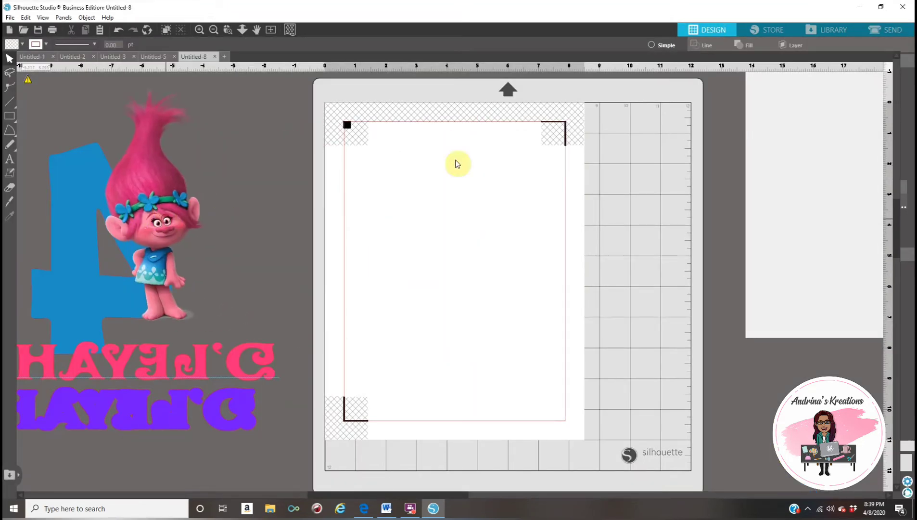
click(900, 62)
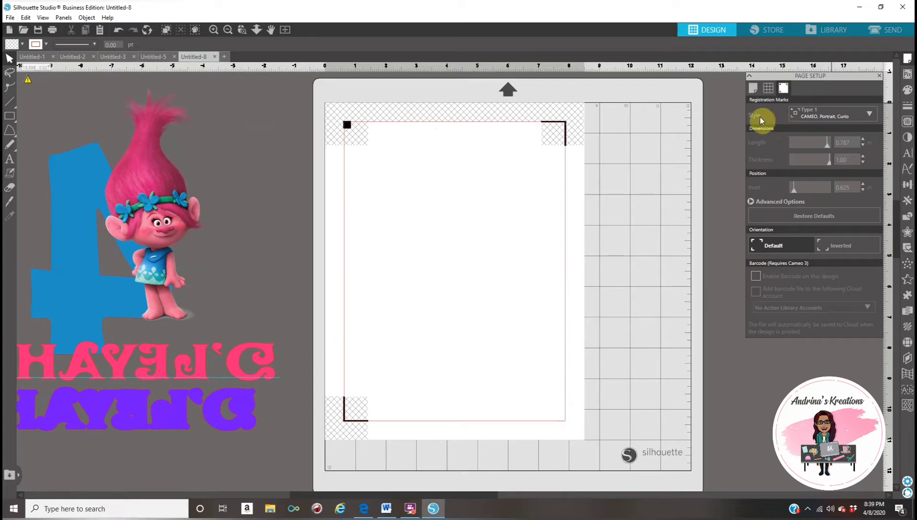
click(823, 116)
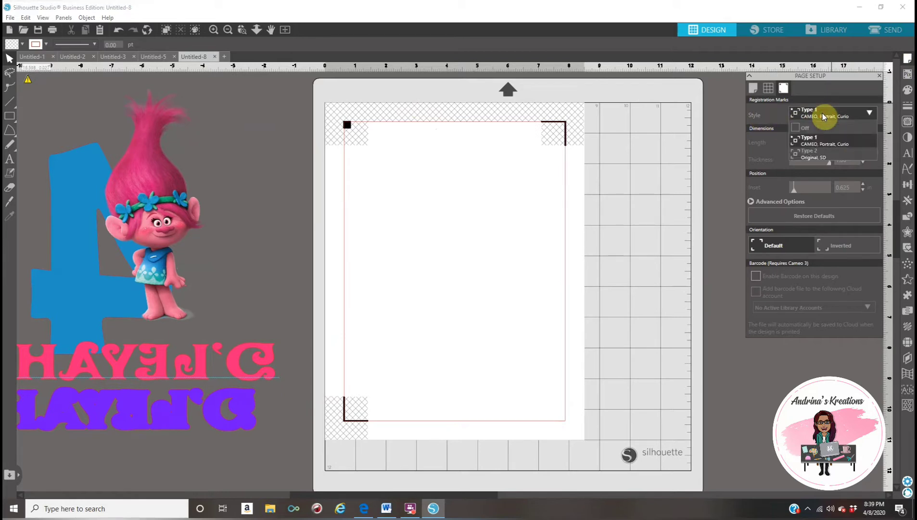
click(799, 128)
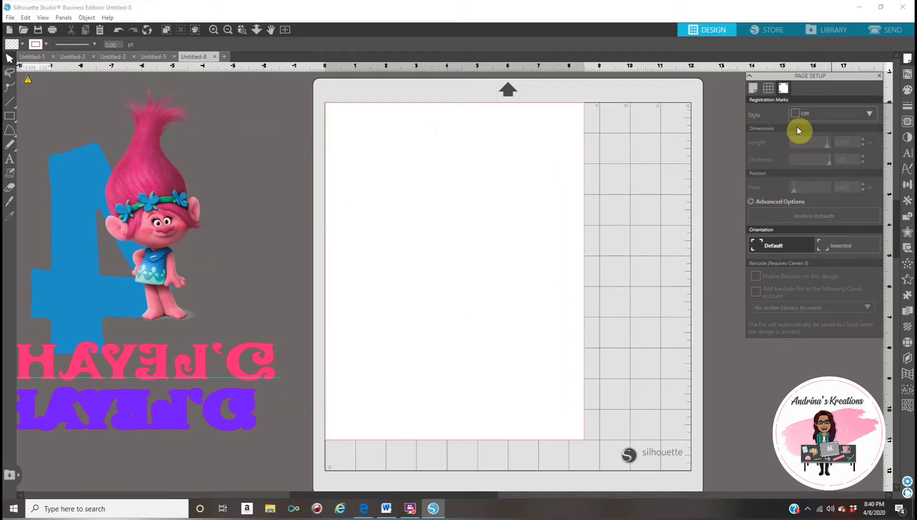
Step: Set the page size to 12 x 12 in and place only the blue 4 on the page
click(753, 89)
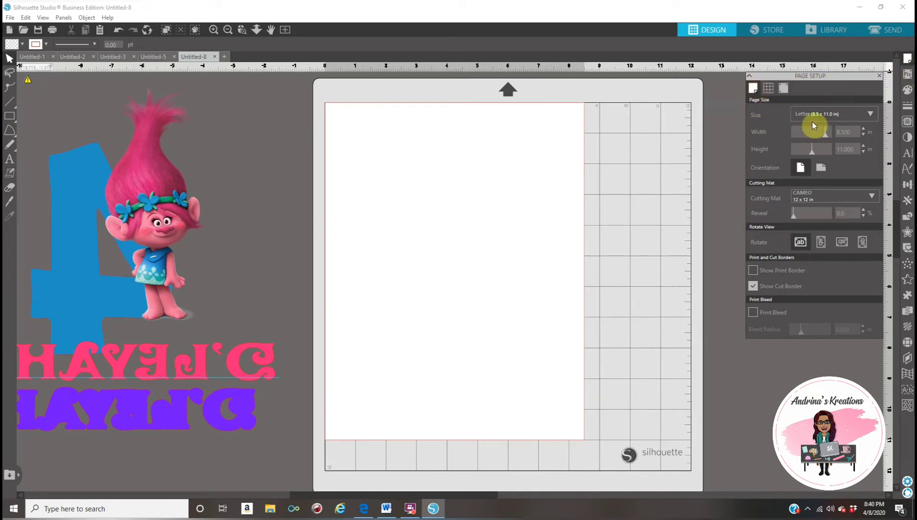
click(839, 116)
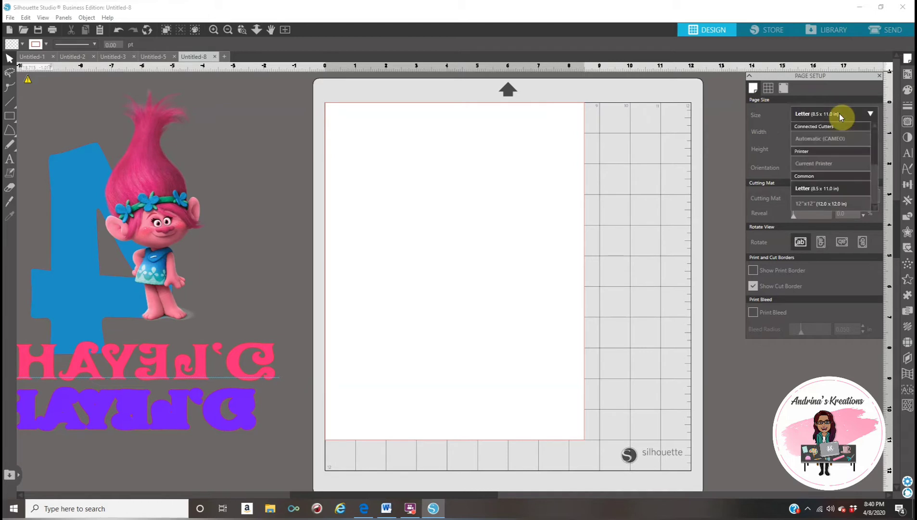
click(820, 204)
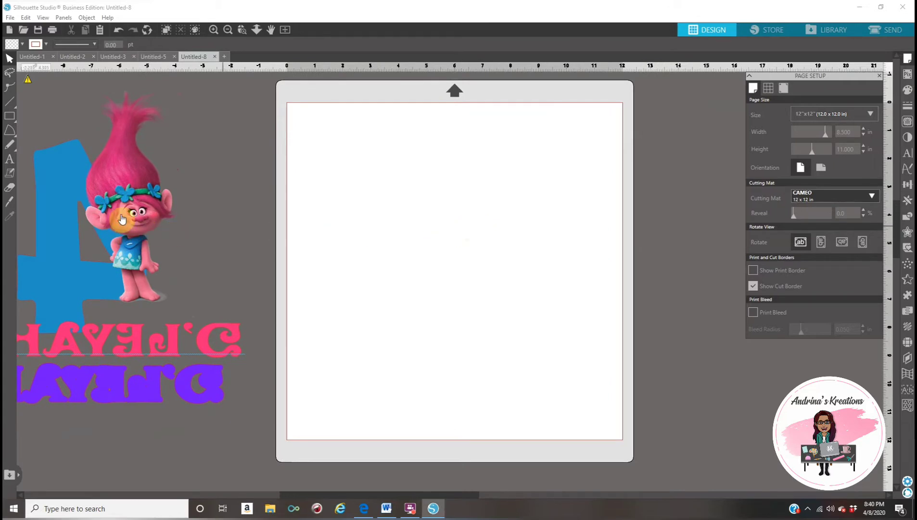
drag(131, 203, 212, 201)
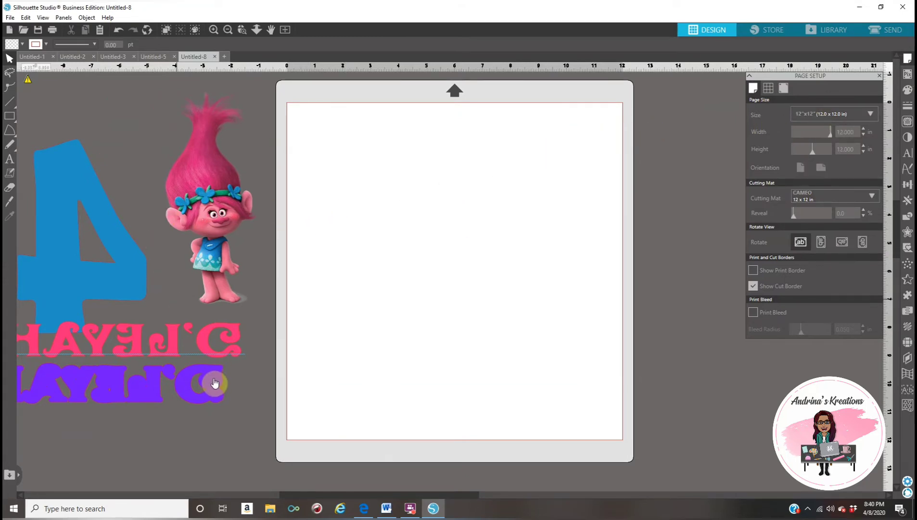
drag(94, 290, 372, 256)
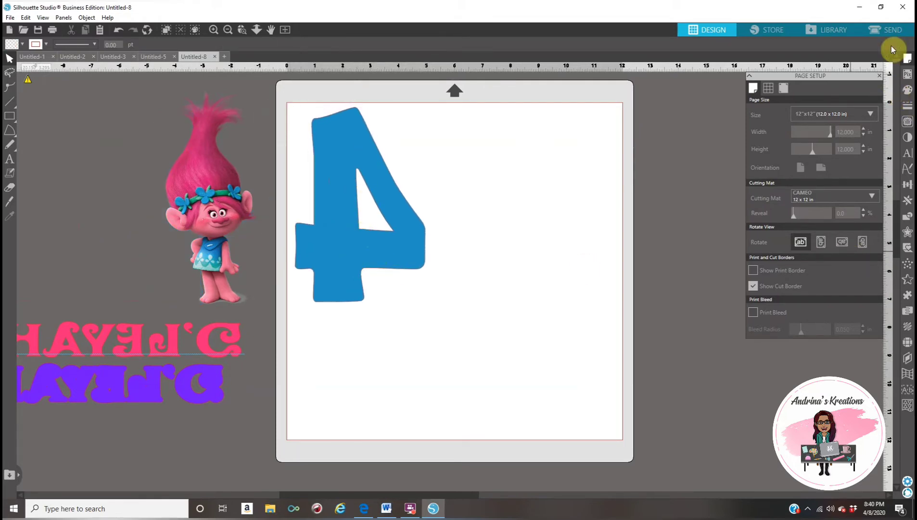
Step: In the send view, choose the Vinyl, Glossy (1) material and set the blue 4 to Cut
click(893, 29)
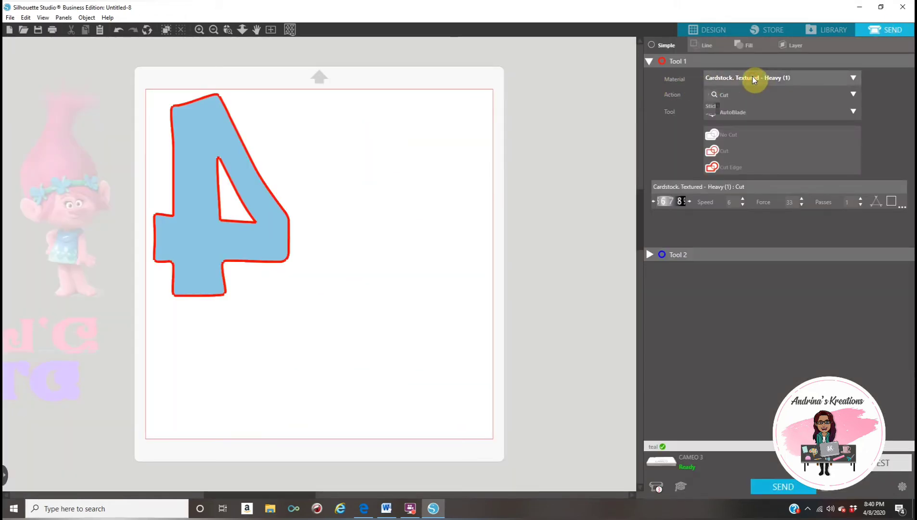
click(754, 80)
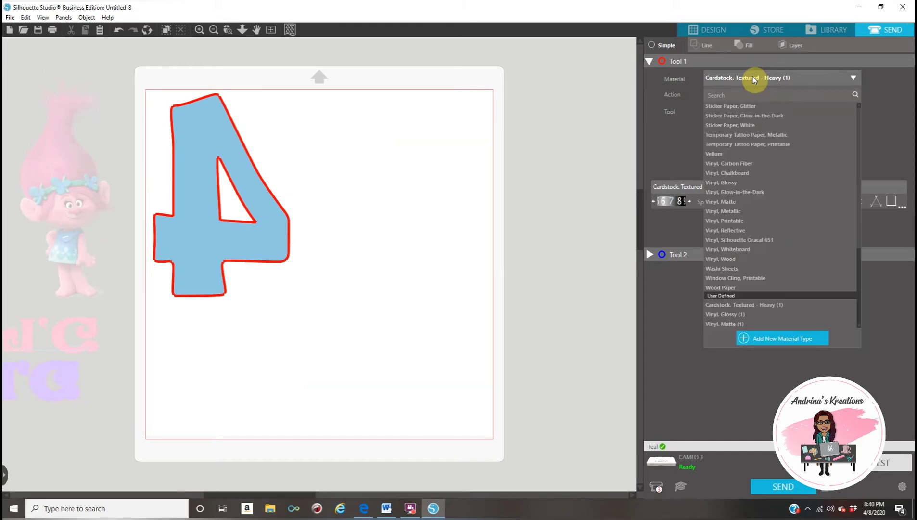
click(731, 317)
click(235, 247)
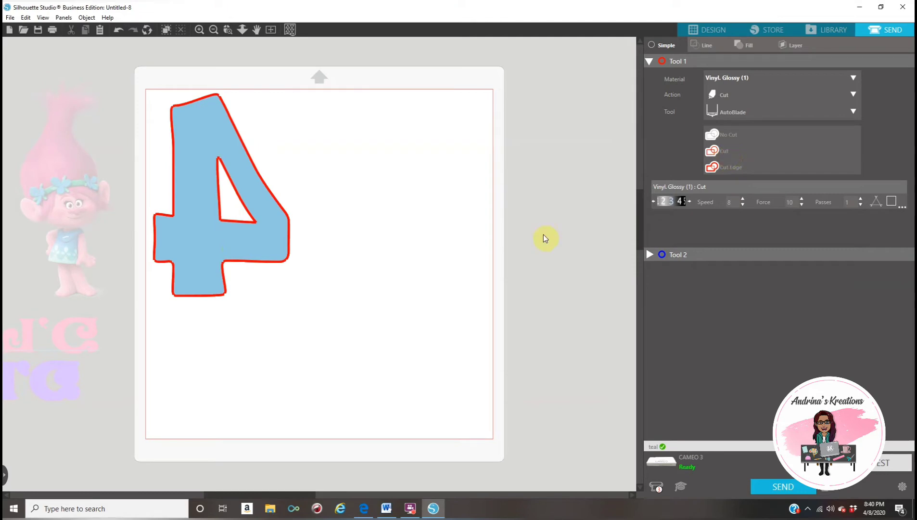
click(224, 231)
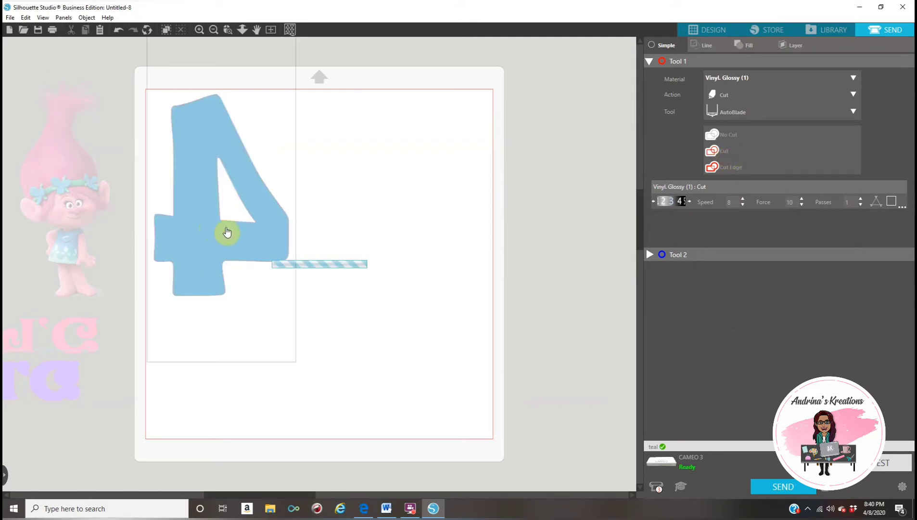
click(728, 150)
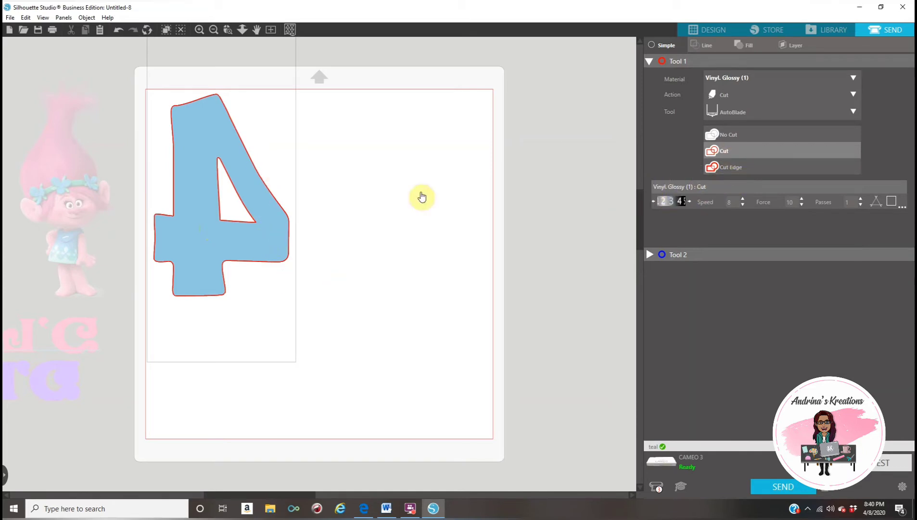
Step: Return to the design view, move the 4 off the page, and rearrange it with Poppy and both name layers beside the page
click(706, 27)
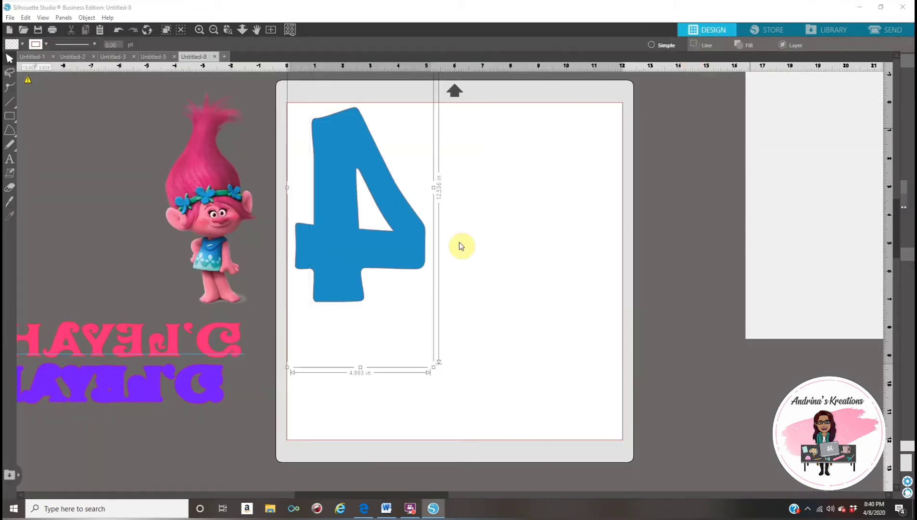
drag(413, 252, 98, 221)
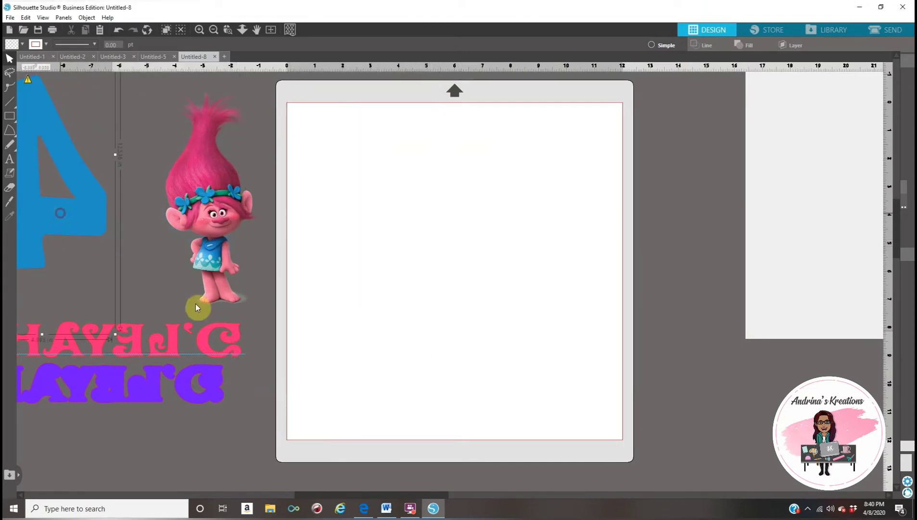
drag(215, 354, 170, 321)
drag(142, 408, 202, 392)
drag(202, 240, 246, 246)
drag(255, 396, 156, 402)
drag(92, 201, 173, 220)
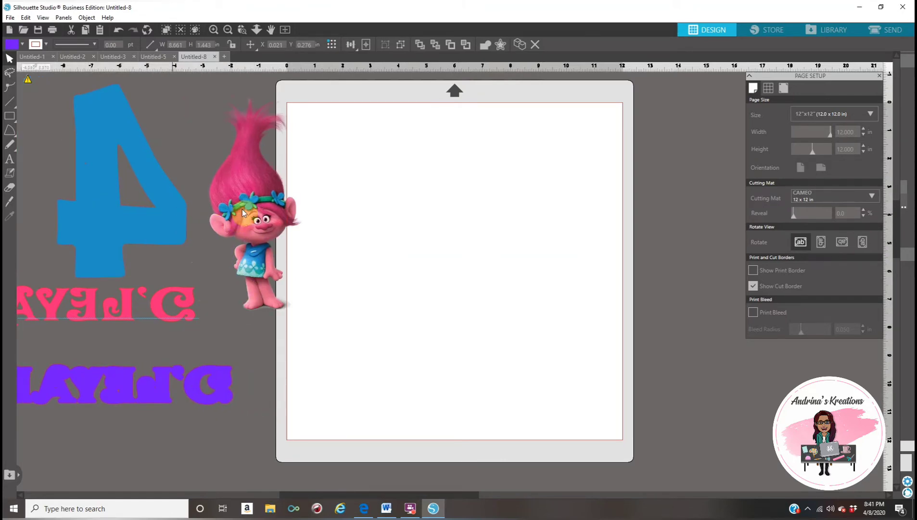
drag(232, 207, 216, 194)
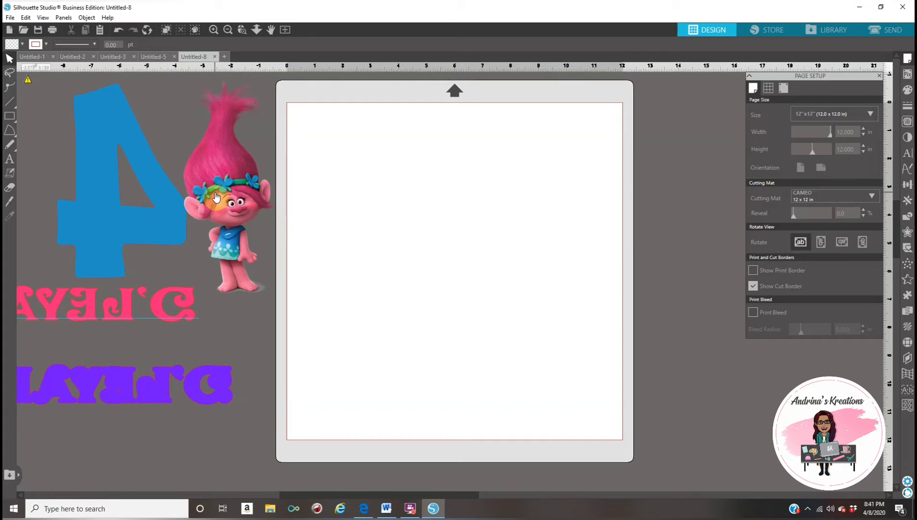
click(212, 196)
click(271, 338)
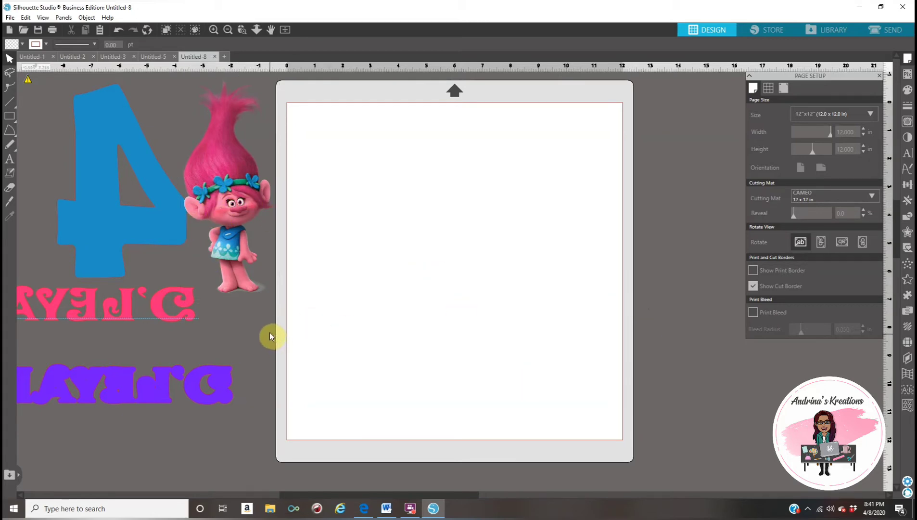